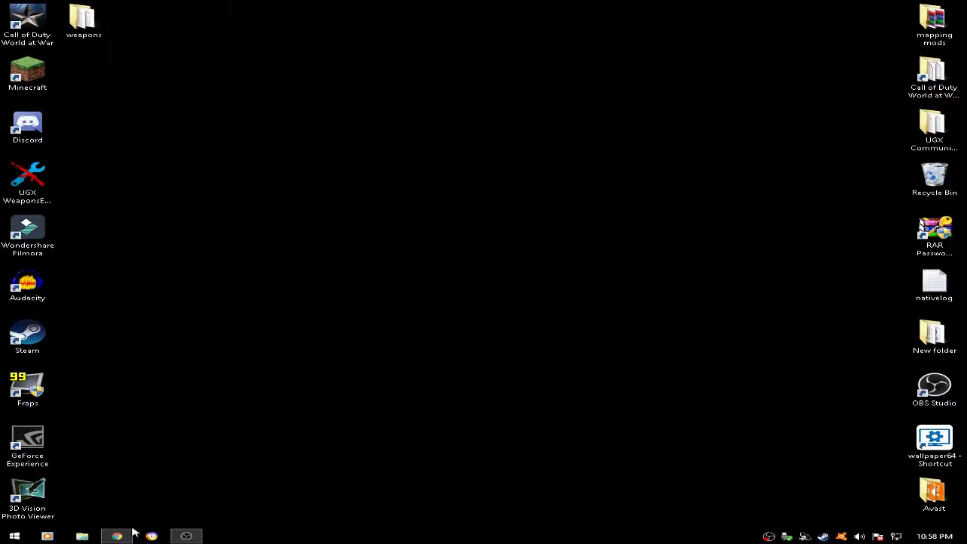
Switch to Chrome and start the all-in-one MEGA download of Modtools + UGX Patch V1.0.6.zip from the Modtools Installation Guide.
click(117, 536)
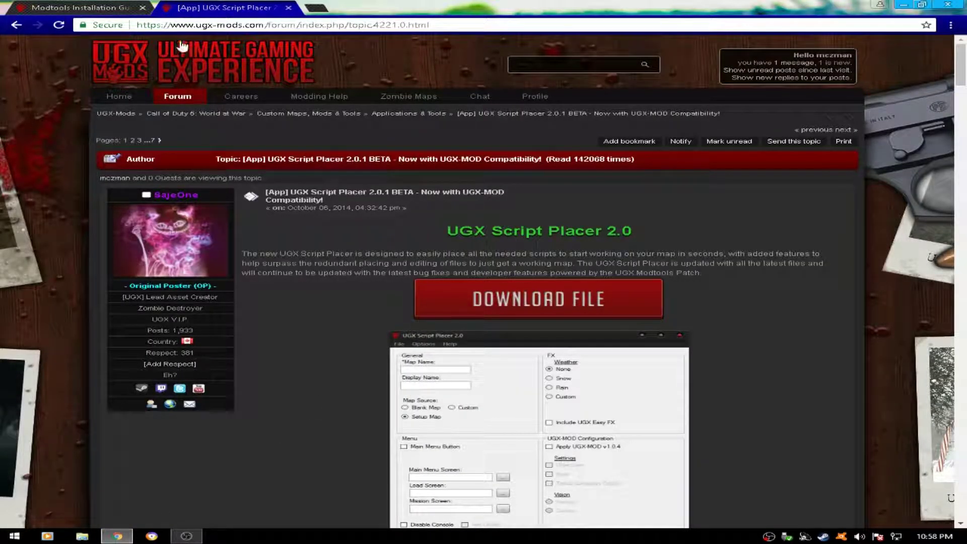
click(109, 11)
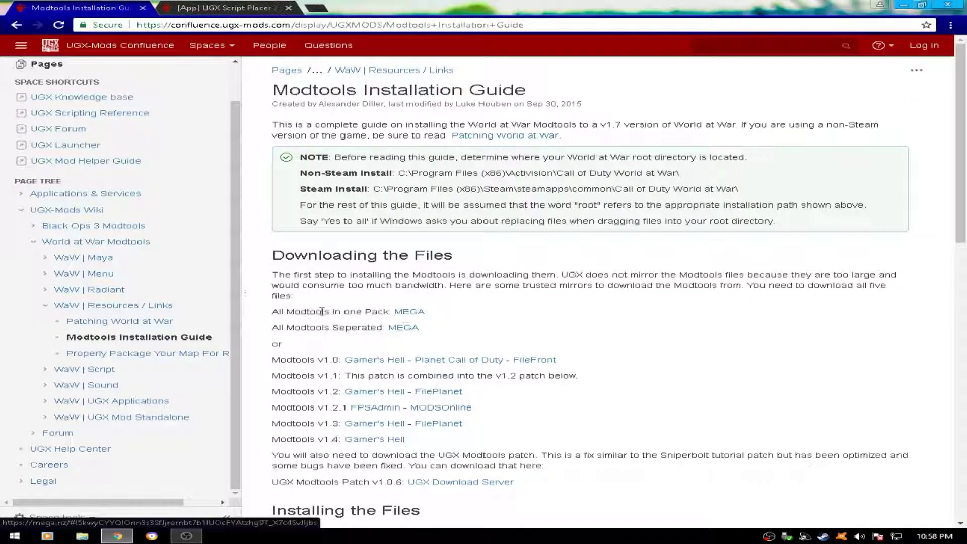
click(409, 312)
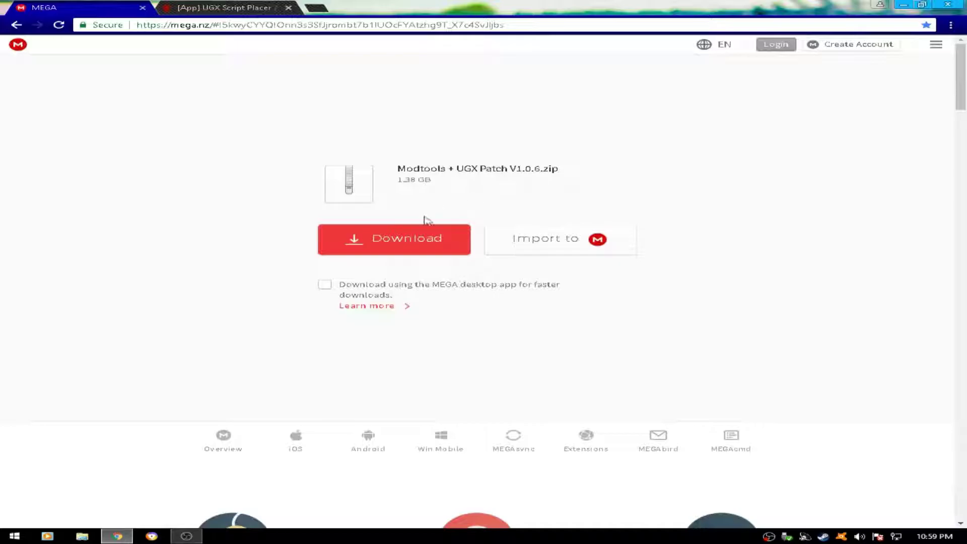
click(409, 242)
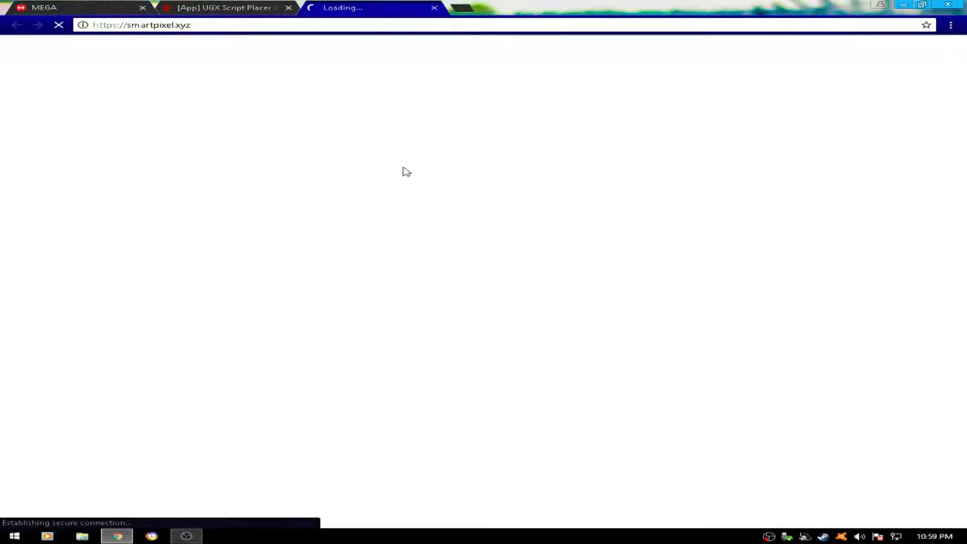
Close the pop-up advertising page, block mega.nz from storing files on the device, and minimise the browser.
click(435, 8)
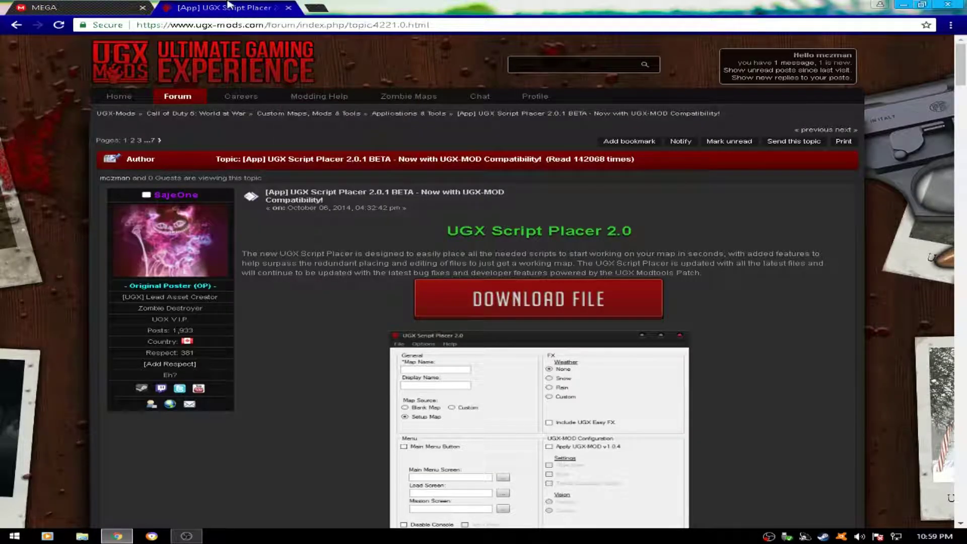
click(85, 7)
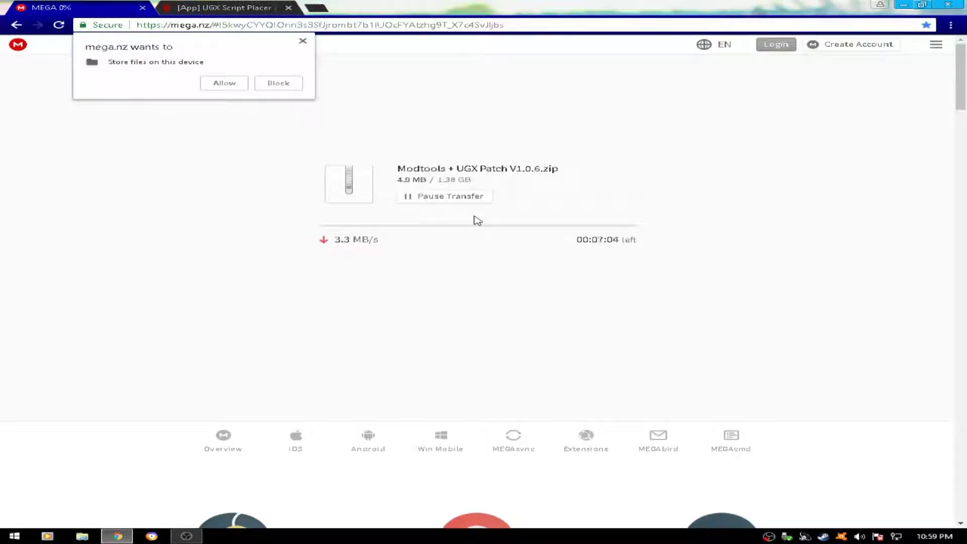
click(280, 82)
click(906, 4)
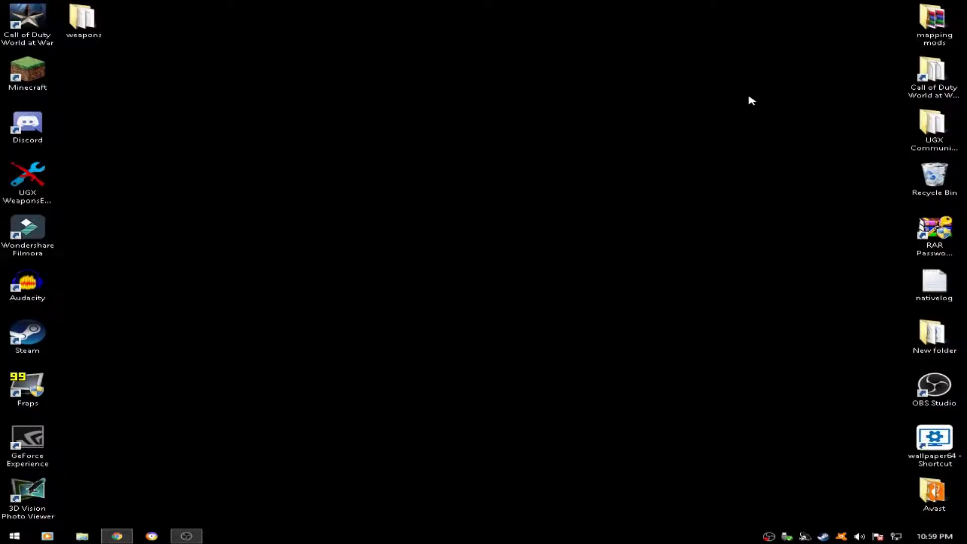
Browse in File Explorer to Windows (C:) > Program Files (x86) > Steam > steamapps > common.
click(81, 536)
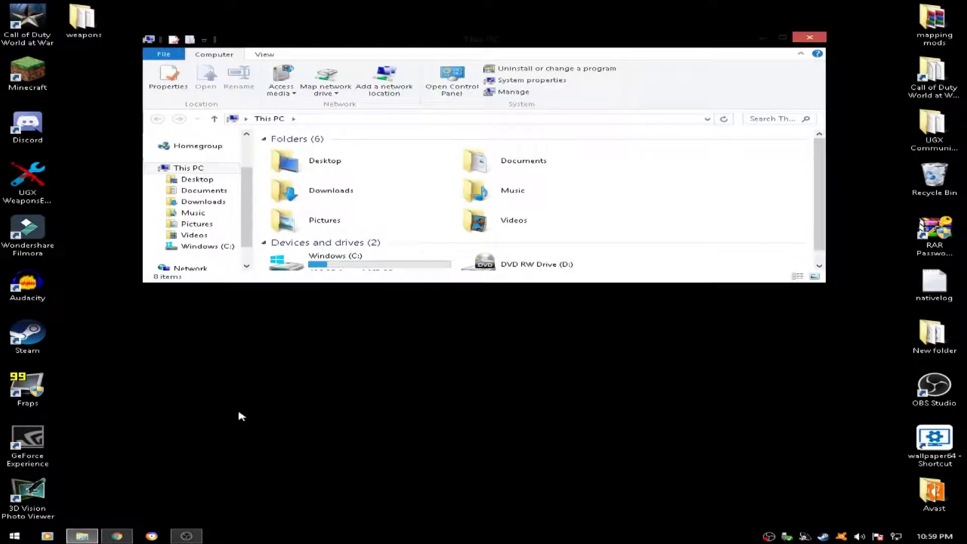
click(208, 246)
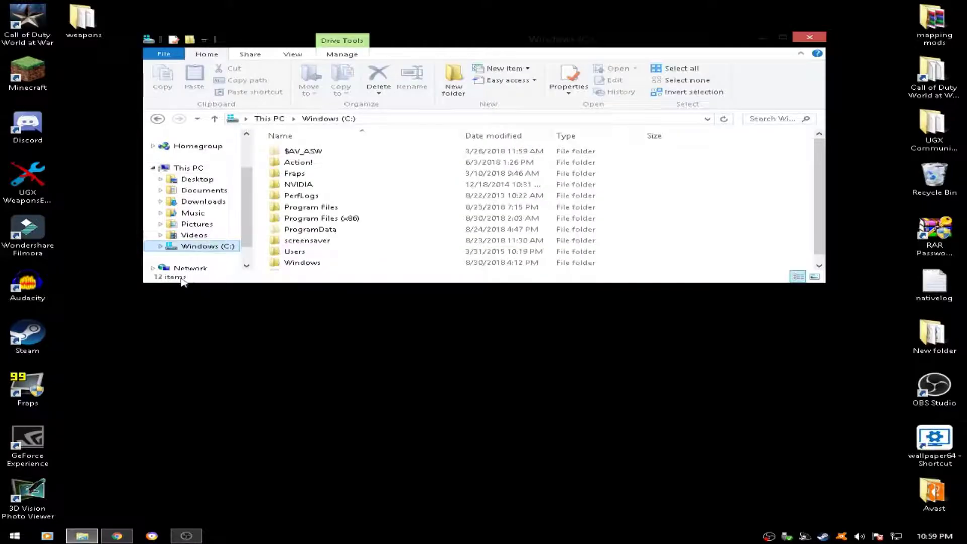
double_click(322, 218)
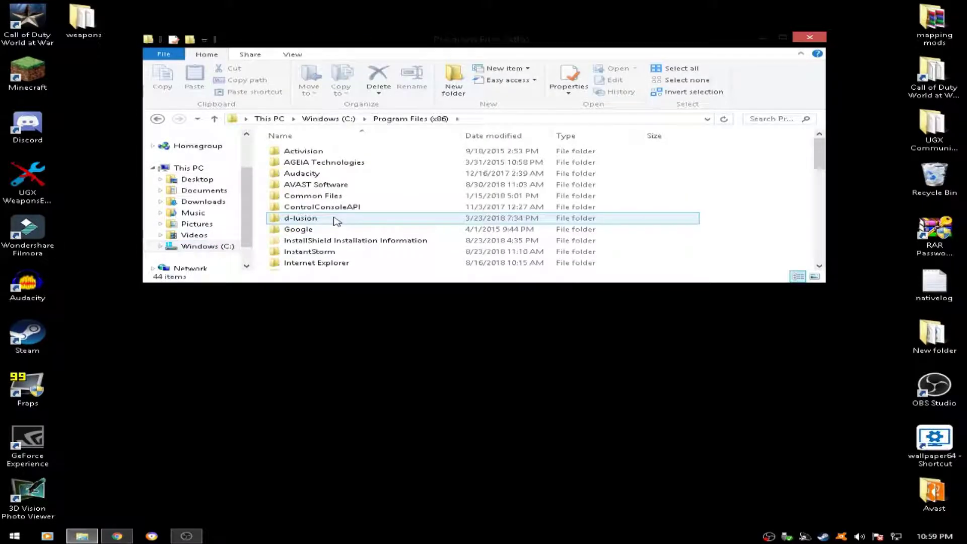
scroll(339, 218, down, 3)
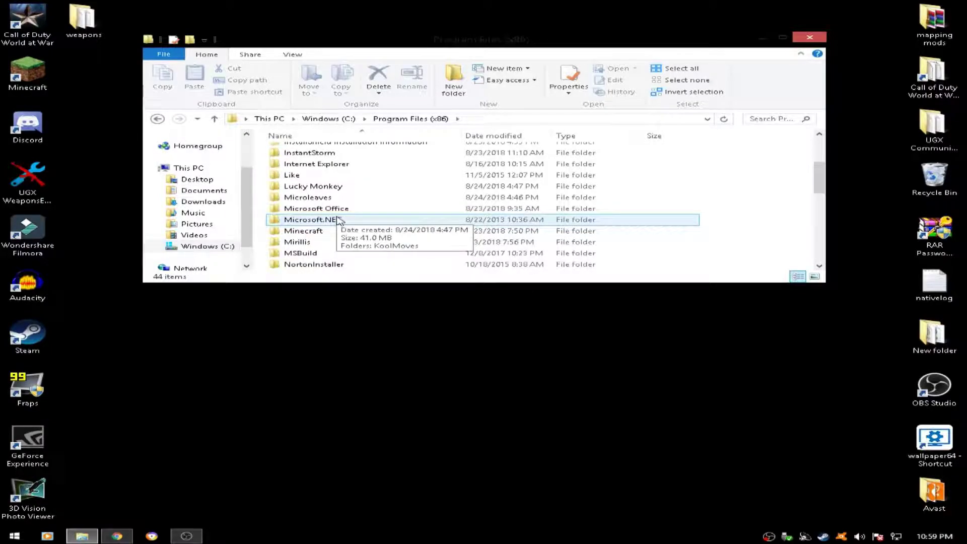
scroll(338, 220, down, 6)
double_click(309, 242)
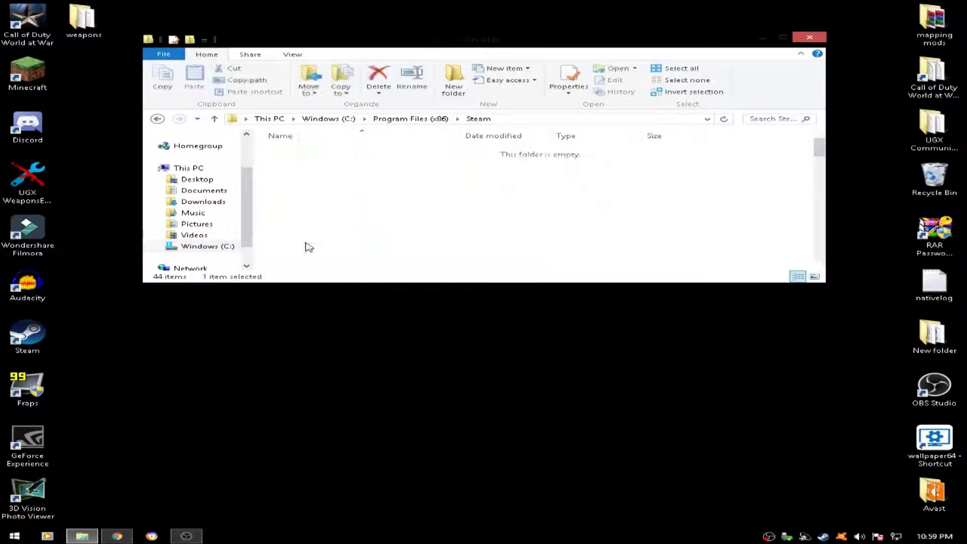
scroll(333, 182, down, 2)
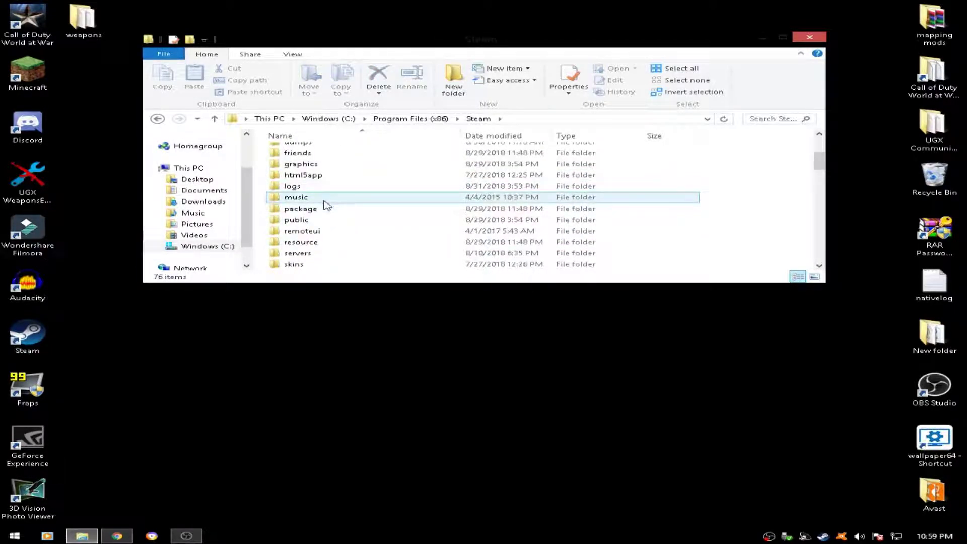
scroll(326, 204, down, 2)
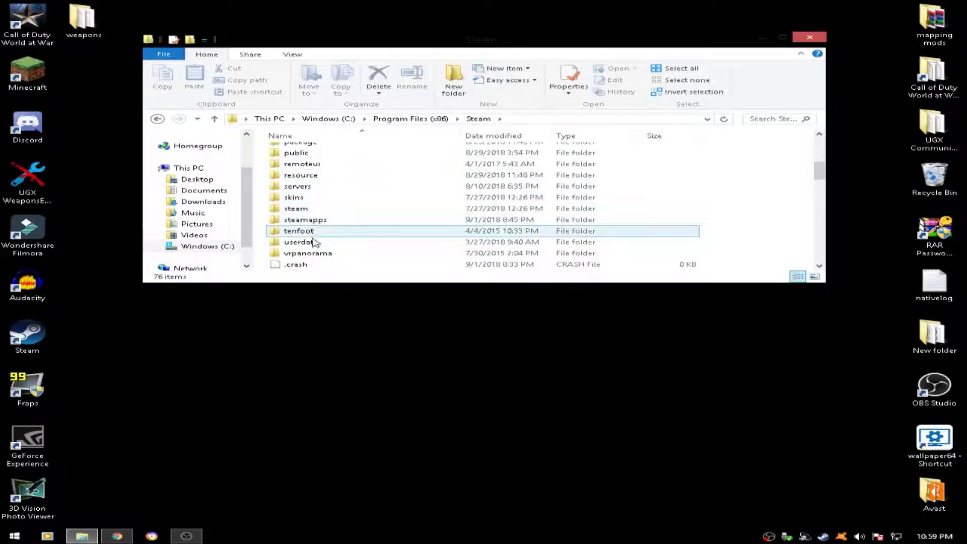
double_click(307, 220)
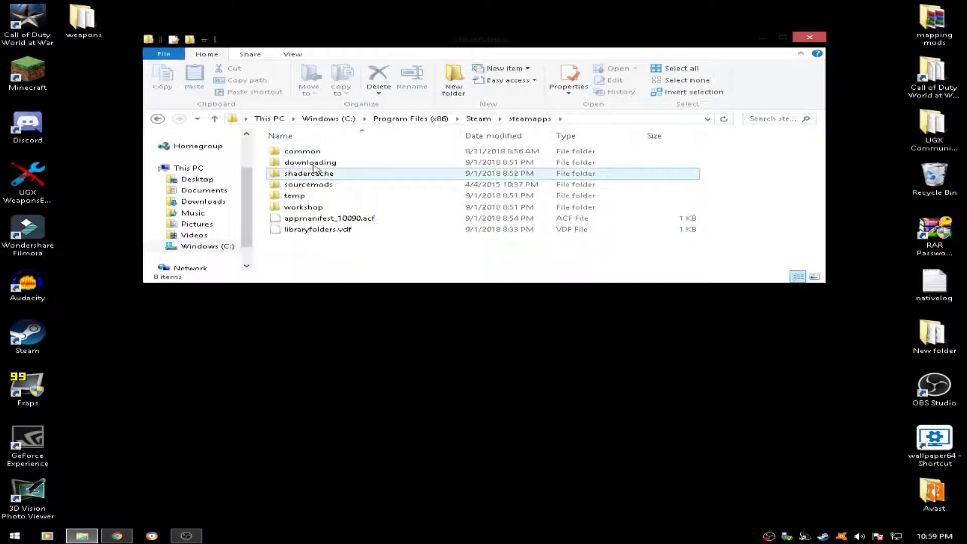
double_click(302, 152)
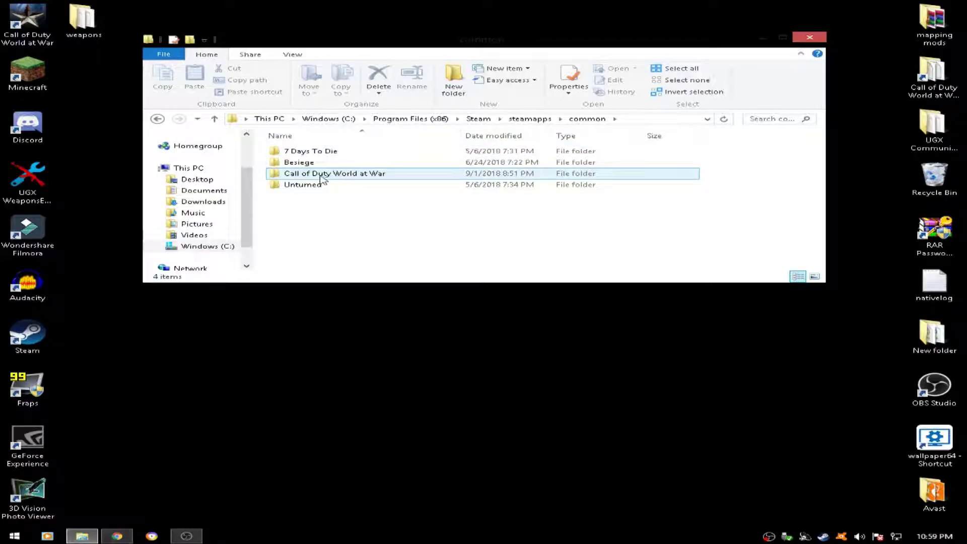
Create a shortcut to the Call of Duty World at War folder and move it to the desktop, replacing the existing one.
right_click(361, 176)
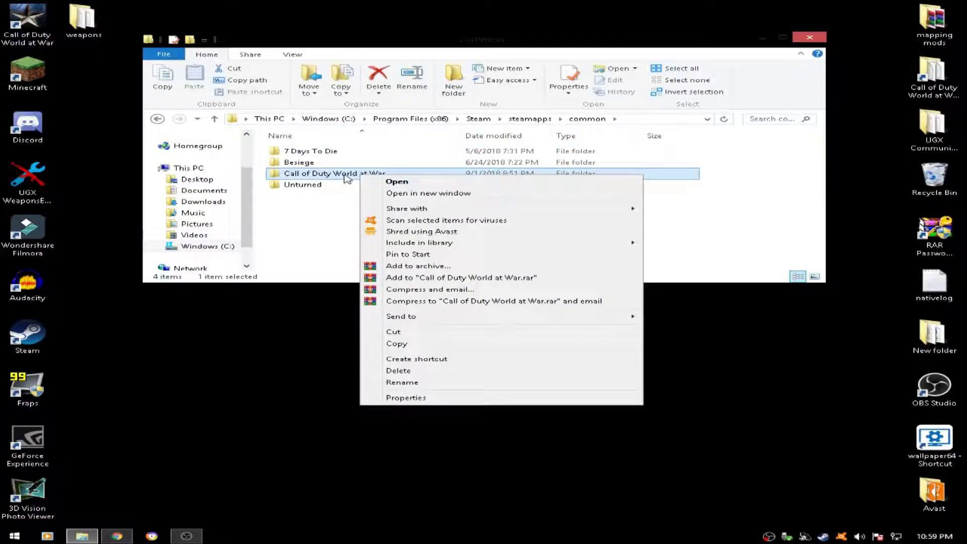
click(425, 361)
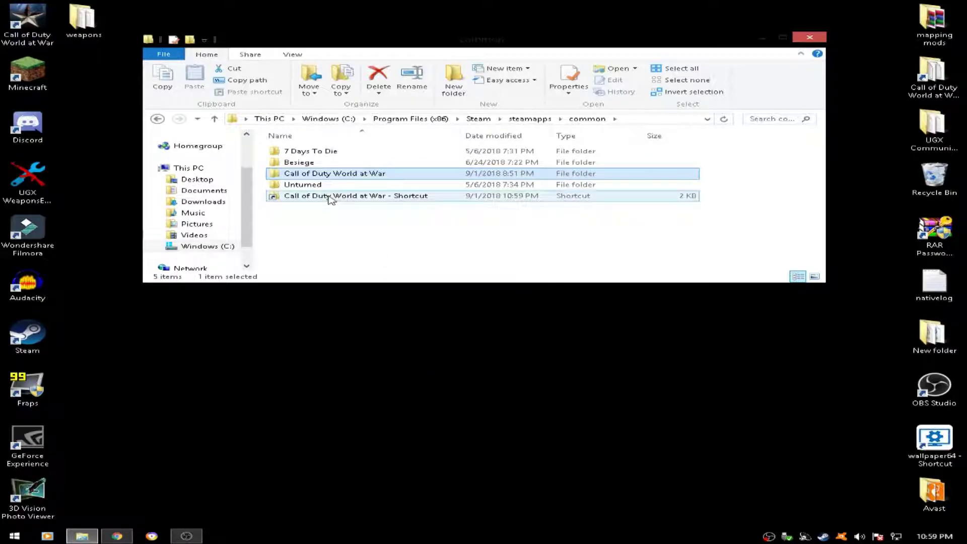
drag(330, 198, 871, 230)
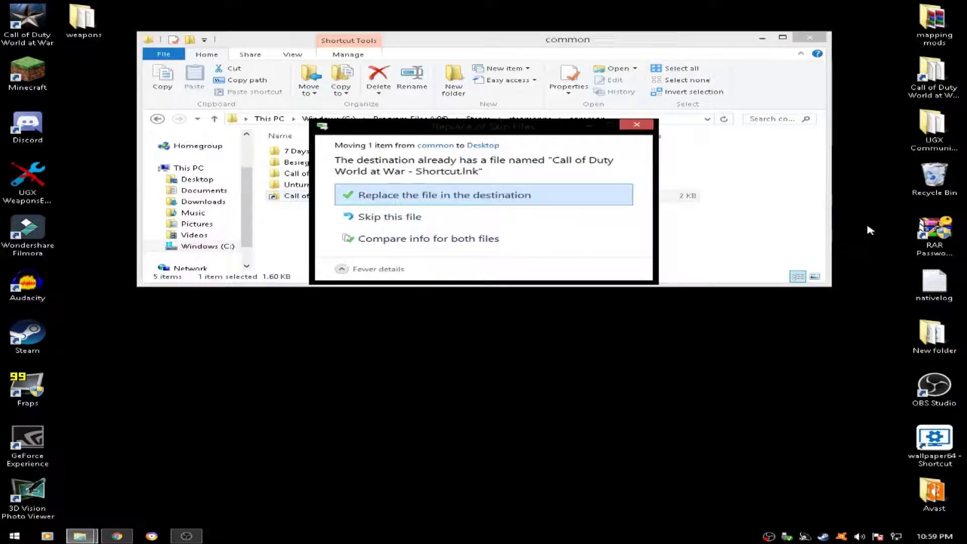
click(504, 204)
drag(878, 188, 902, 83)
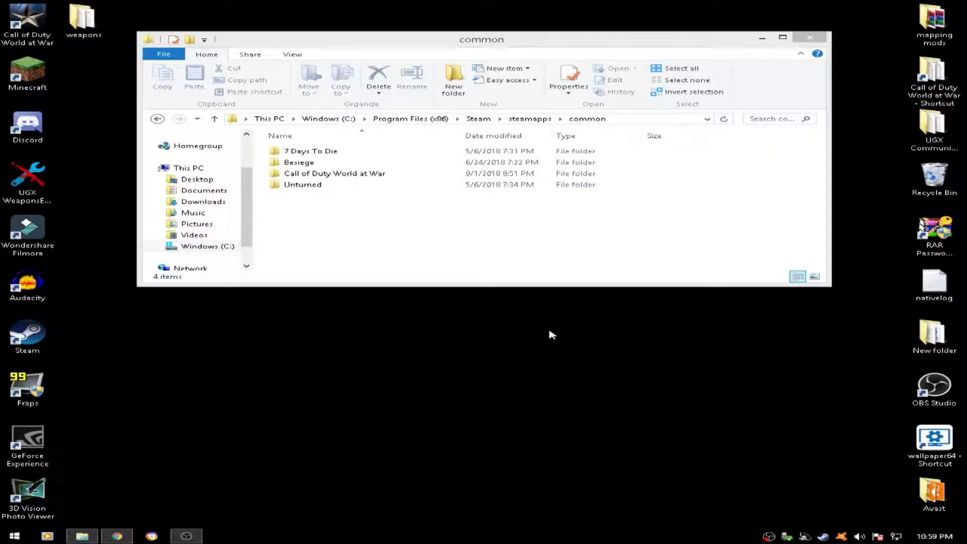
click(810, 36)
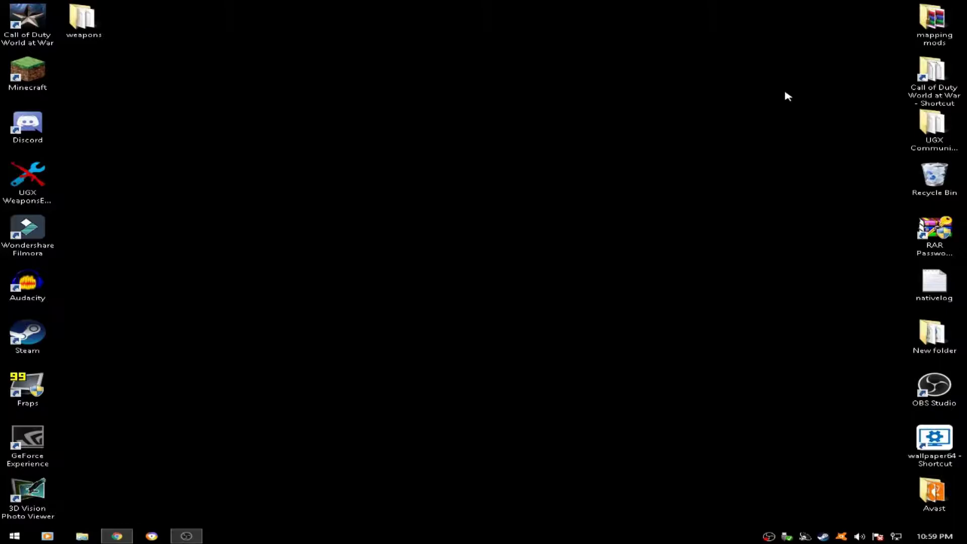
Open the Call of Duty World at War folder from its desktop shortcut, look through its files and subfolders, and close it.
double_click(933, 76)
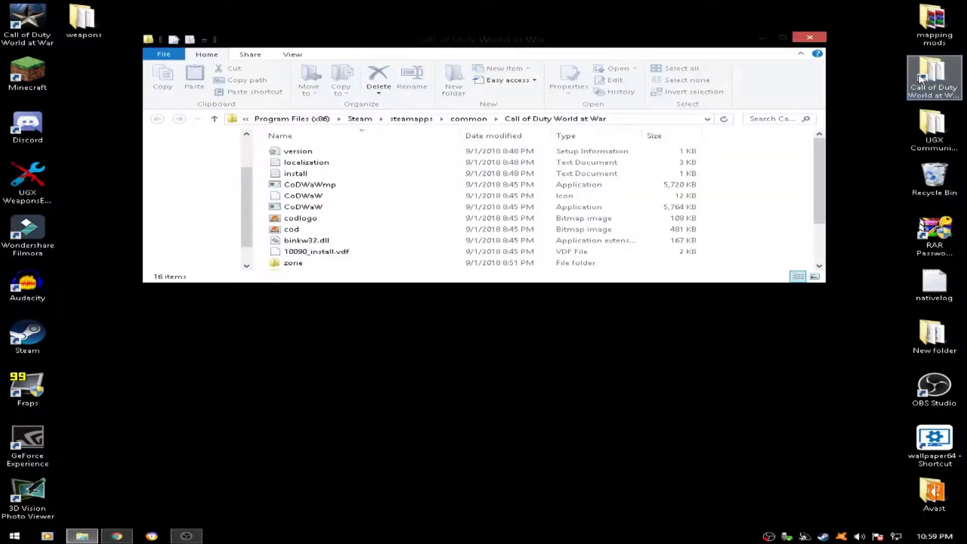
scroll(310, 183, down, 2)
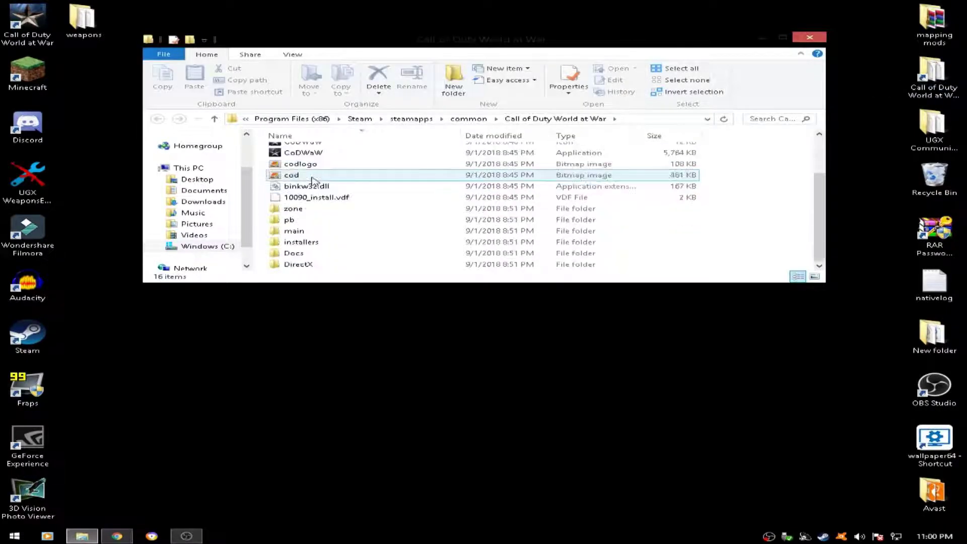
scroll(311, 241, up, 2)
scroll(316, 224, down, 2)
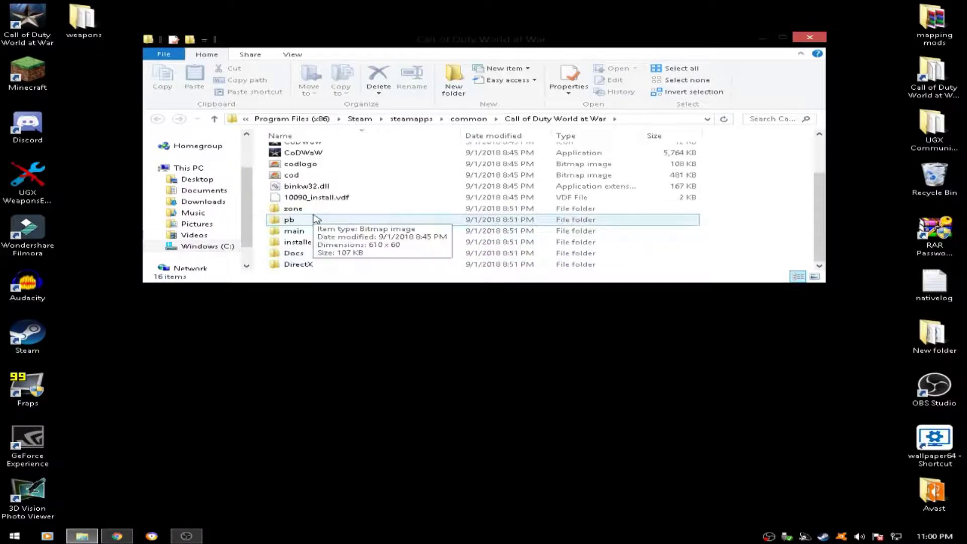
scroll(318, 217, up, 2)
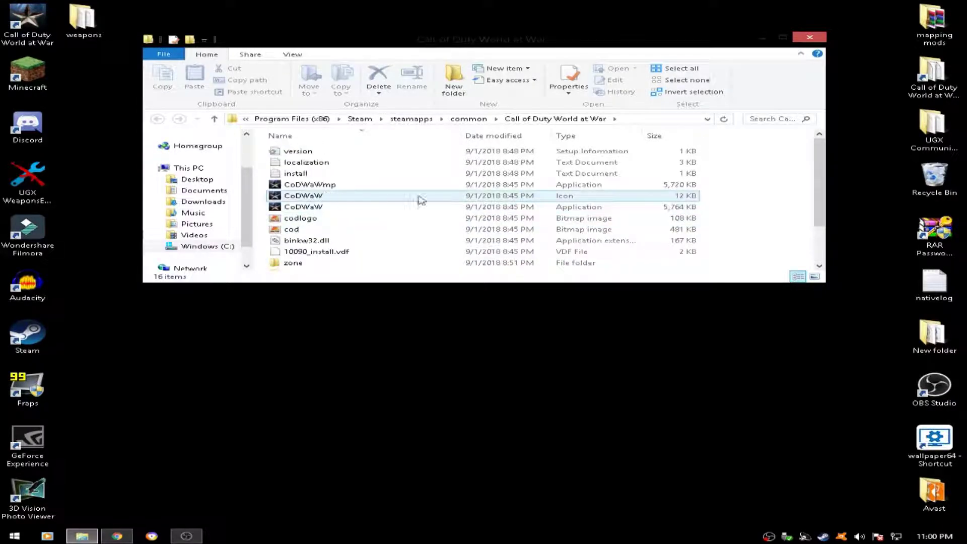
click(810, 37)
Open the downloaded Modtools archive from Chrome and arrange it side by side with the Call of Duty World at War folder.
click(110, 537)
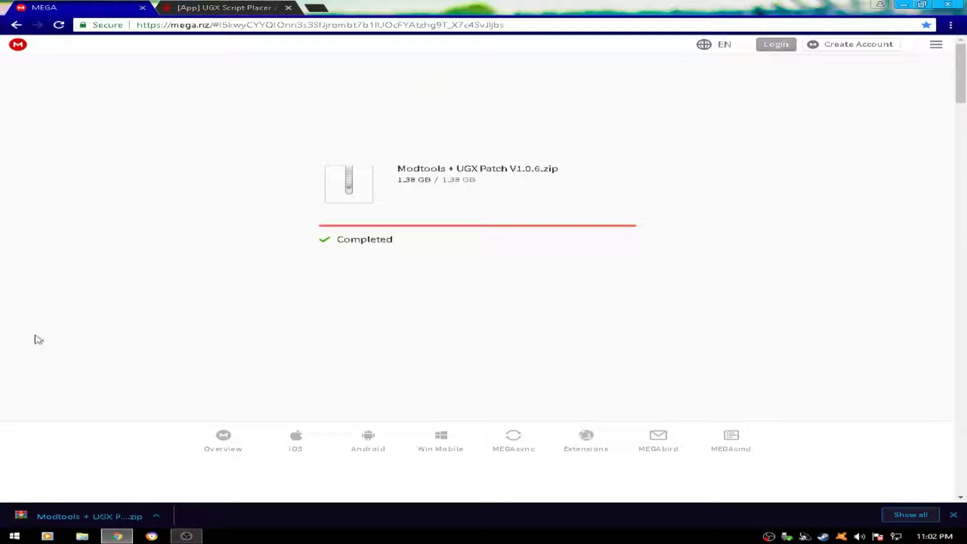
click(71, 514)
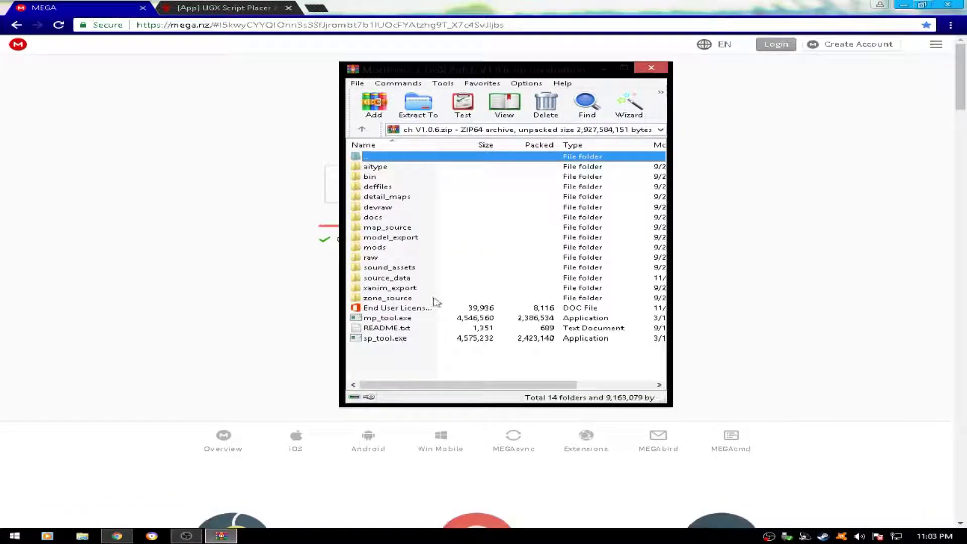
click(900, 6)
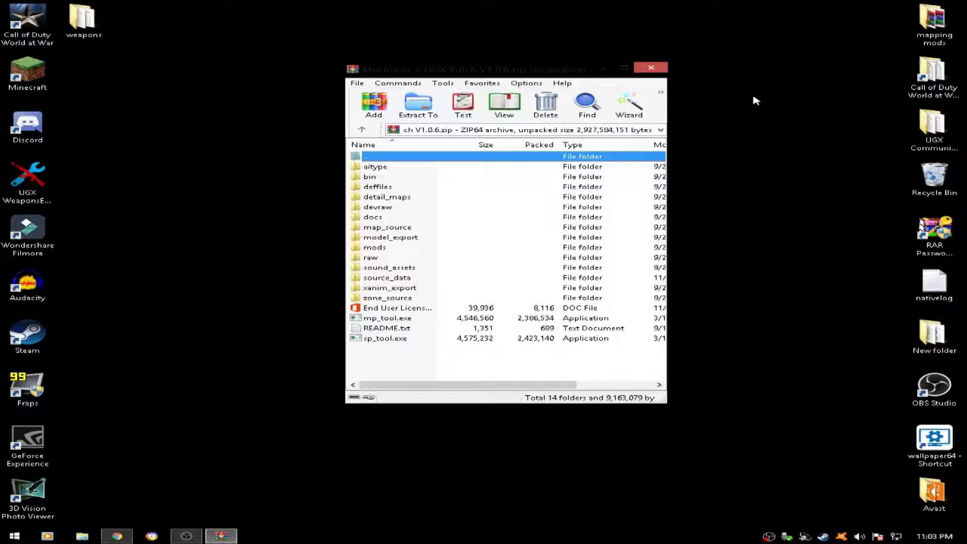
double_click(950, 80)
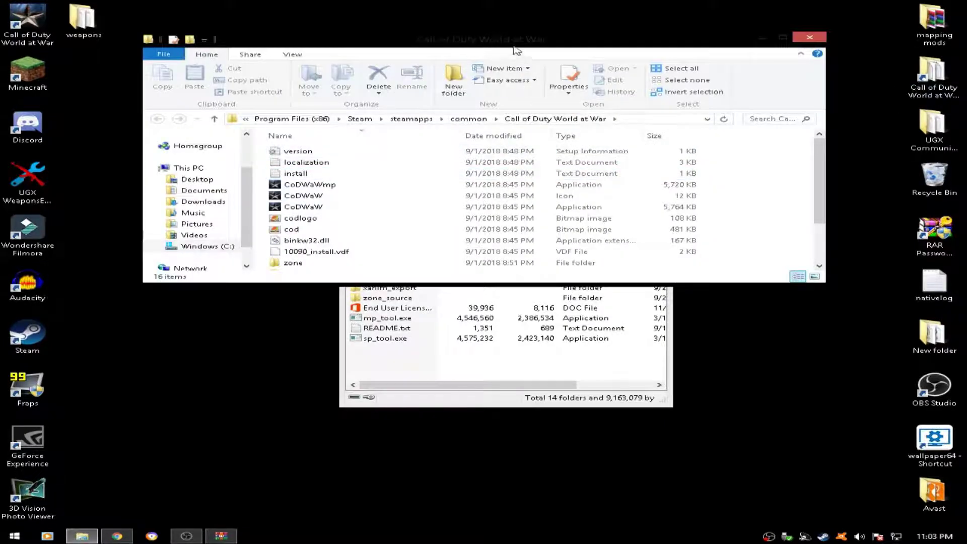
drag(516, 50, 287, 123)
drag(549, 74, 821, 55)
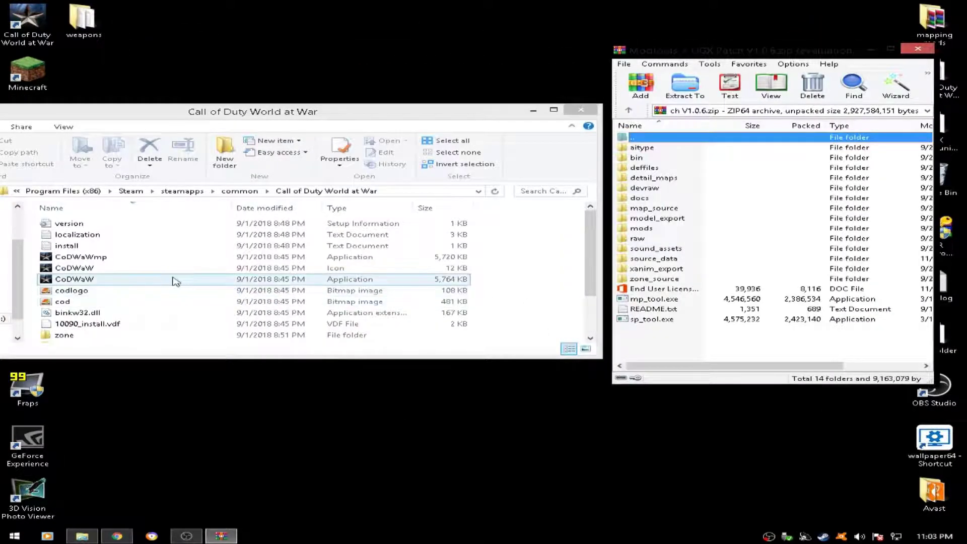
Extract all folders and files from the Modtools archive into the Call of Duty World at War folder, and close both windows.
click(121, 313)
scroll(131, 309, down, 2)
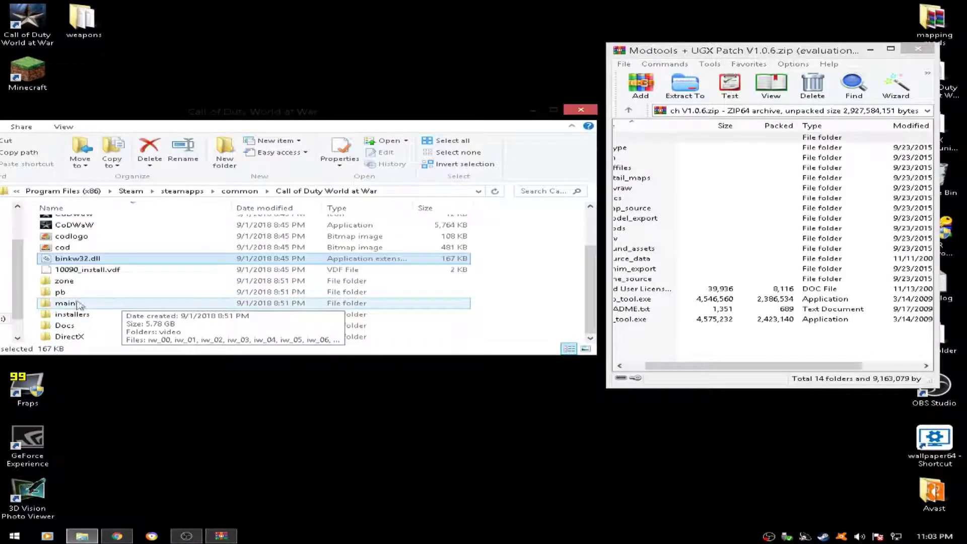
drag(651, 343, 551, 291)
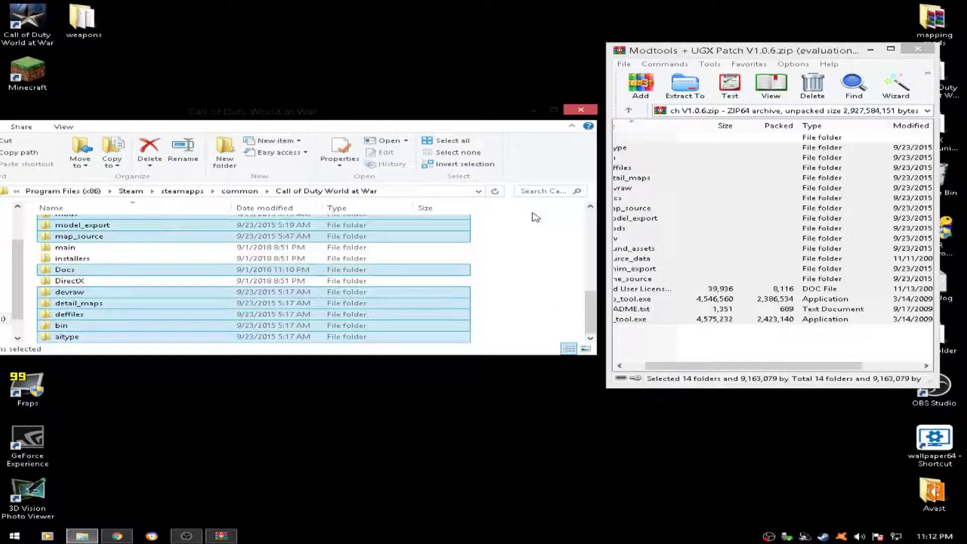
drag(712, 57, 582, 78)
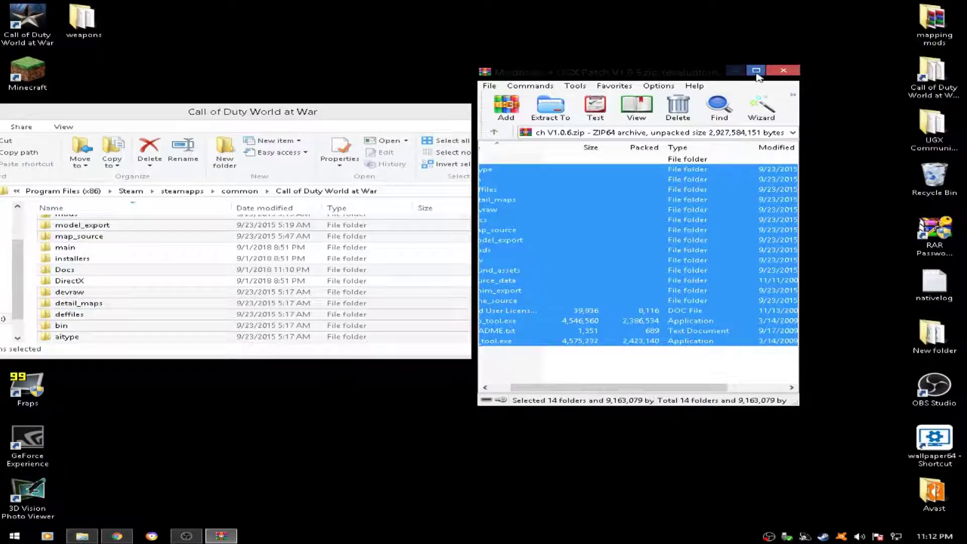
click(784, 70)
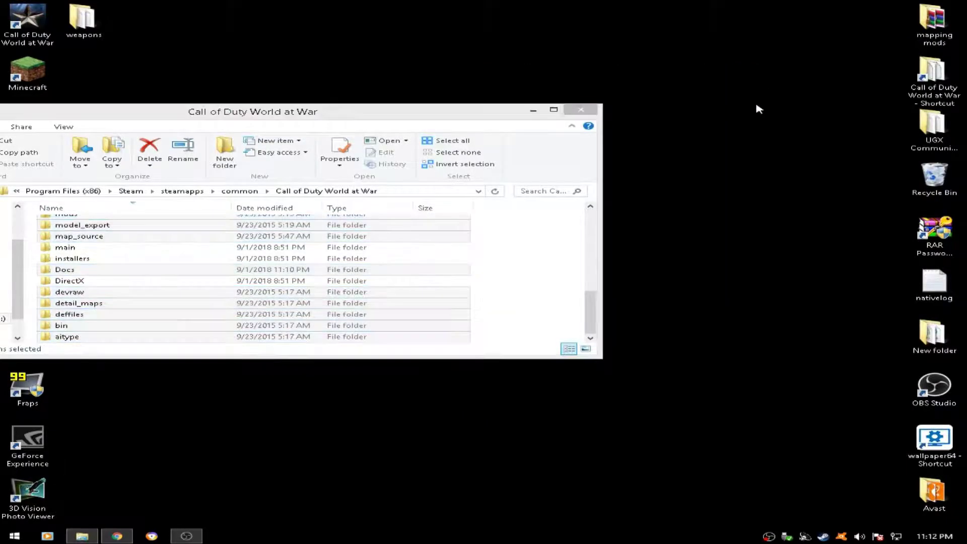
click(595, 113)
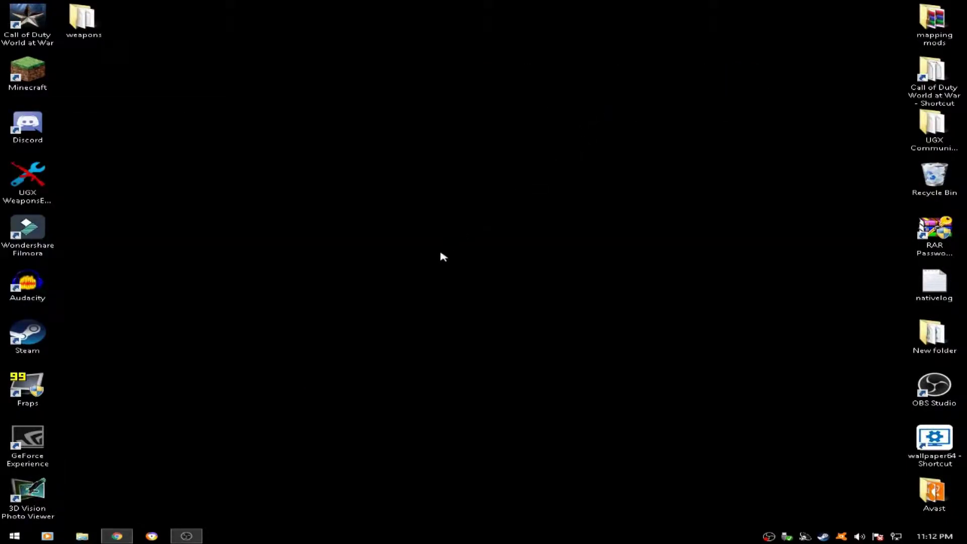
Switch to Chrome and download the UGX Script Placer 2.0 file from its UGX-Mods forum topic.
click(129, 533)
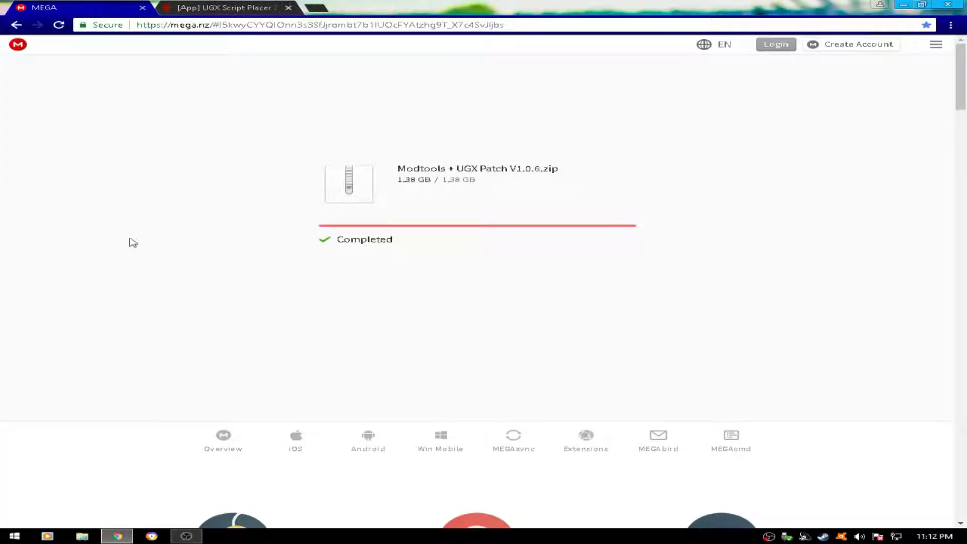
click(235, 8)
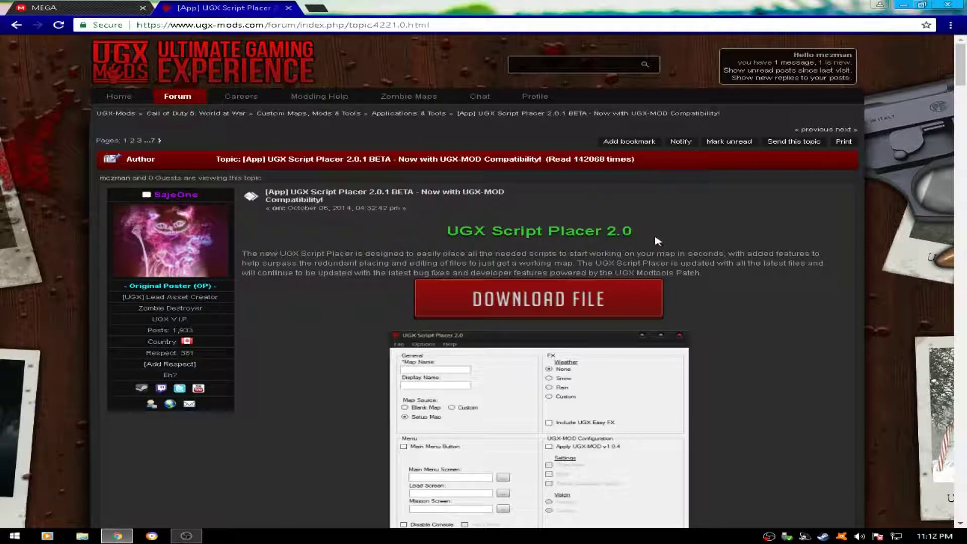
click(611, 307)
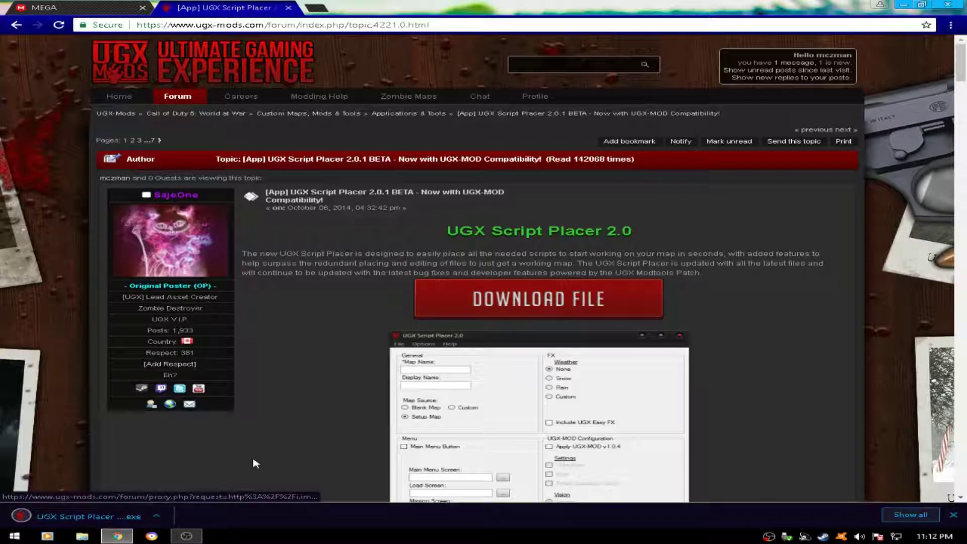
Launch the downloaded UGX Script Placer to look over its options, and close both it and Chrome.
click(88, 518)
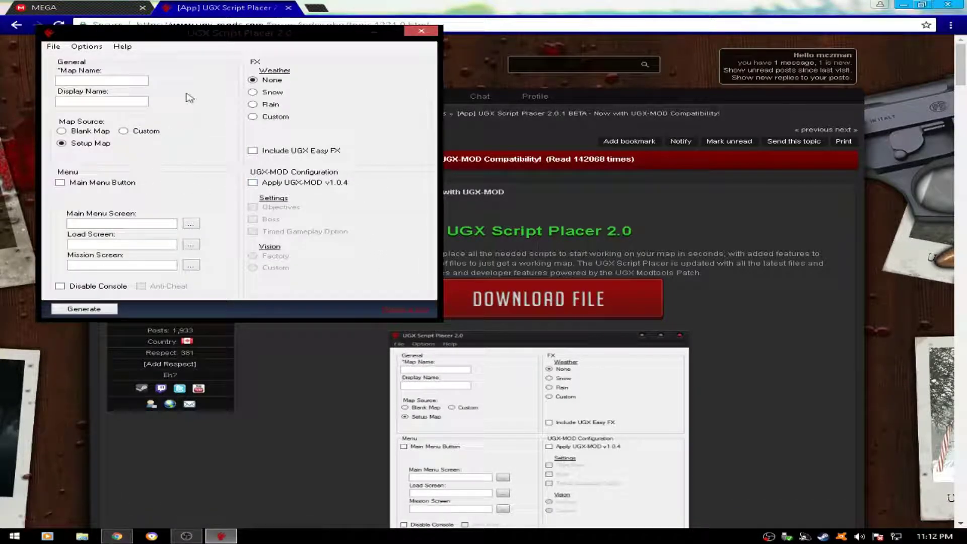
drag(204, 34, 420, 74)
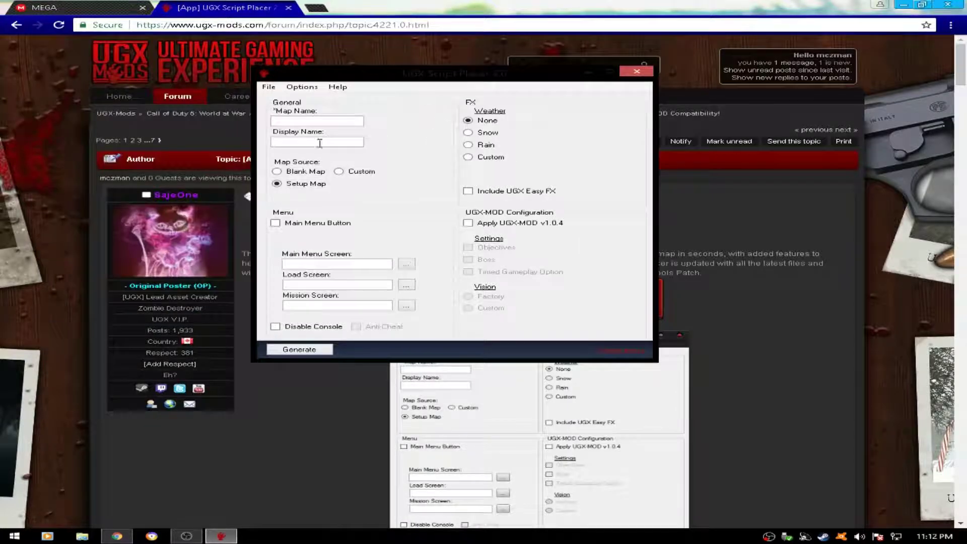
click(637, 72)
click(963, 6)
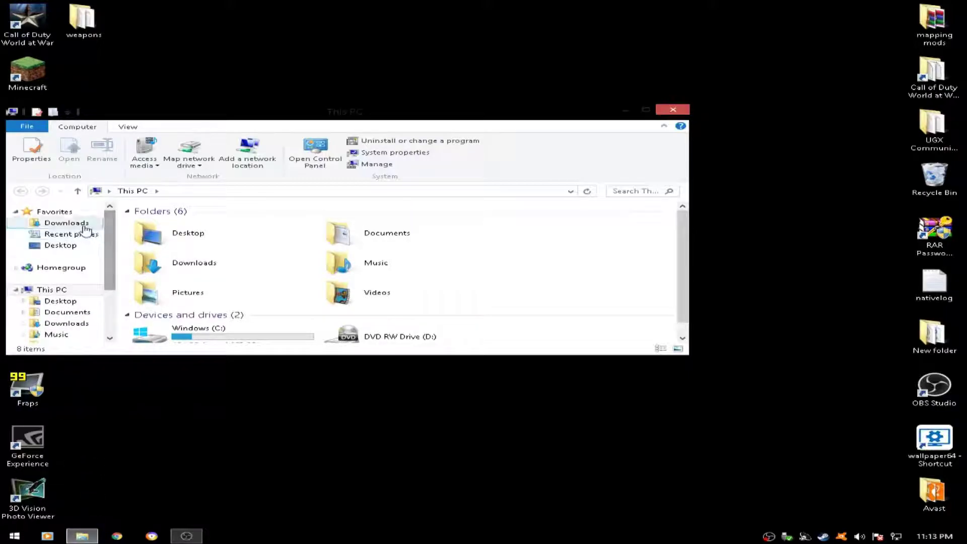
Move UGX Script Placer 2.0.1 from Downloads into the Call of Duty World at War folder and send the Modtools archive to the Recycle Bin.
click(83, 224)
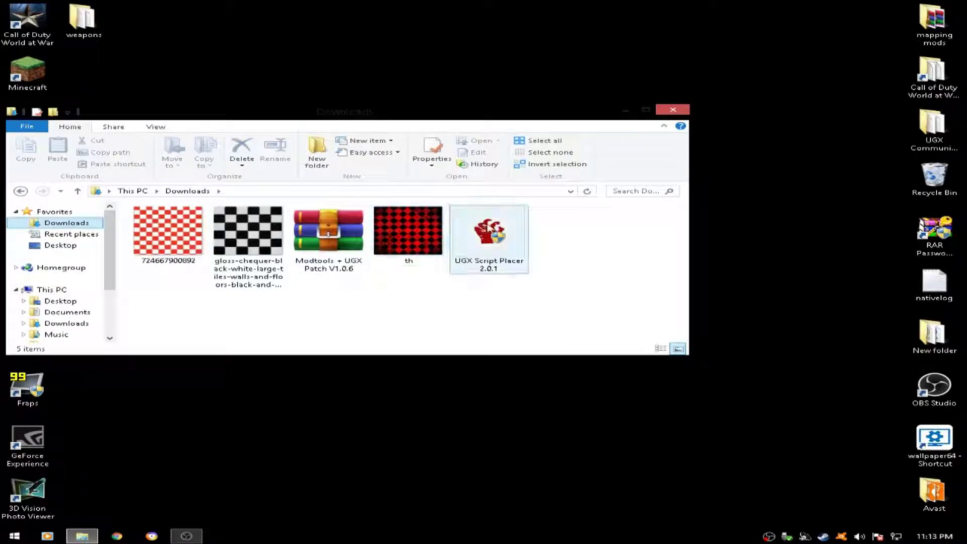
drag(489, 229, 931, 87)
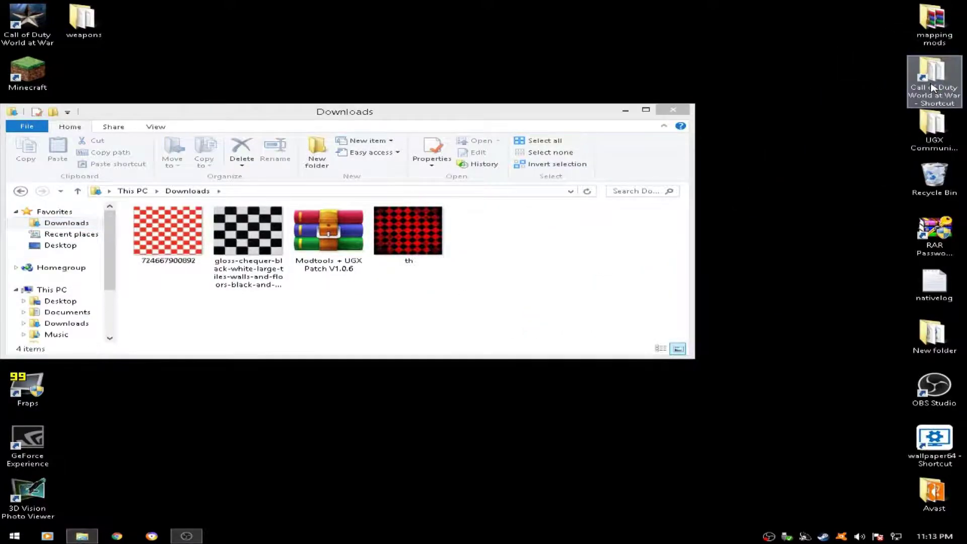
drag(327, 237, 885, 183)
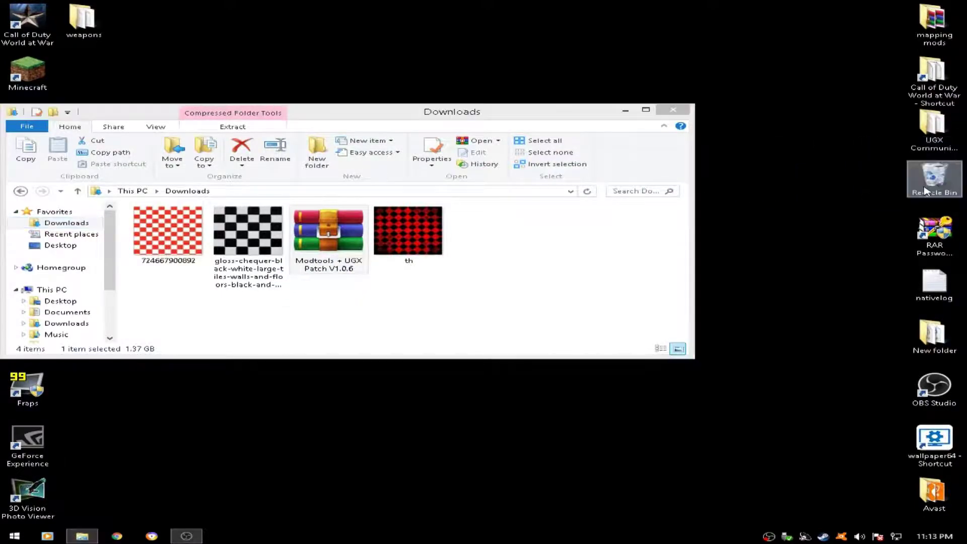
click(680, 113)
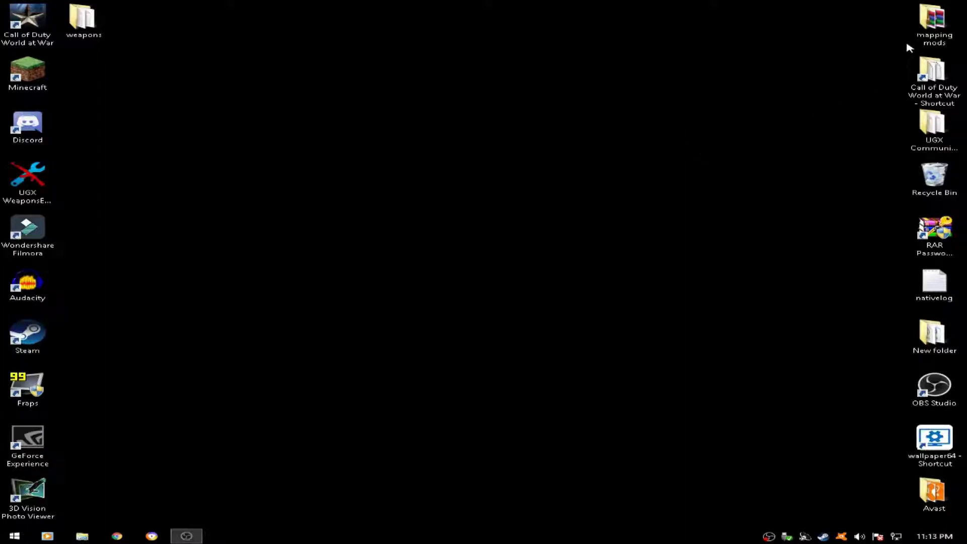
Remove the read-only attribute from the Call of Duty World at War folder in Steam's common folder, applying it to all subfolders and files.
double_click(919, 79)
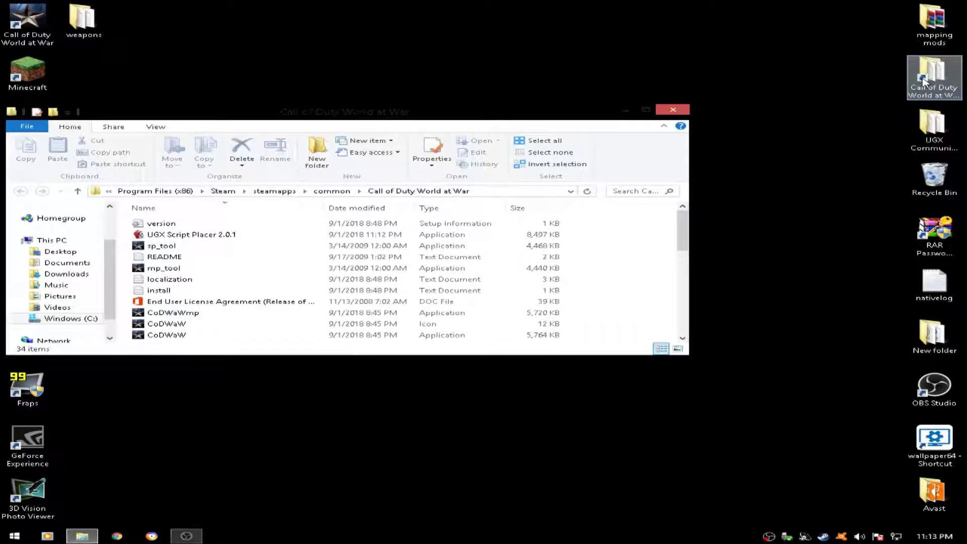
click(341, 195)
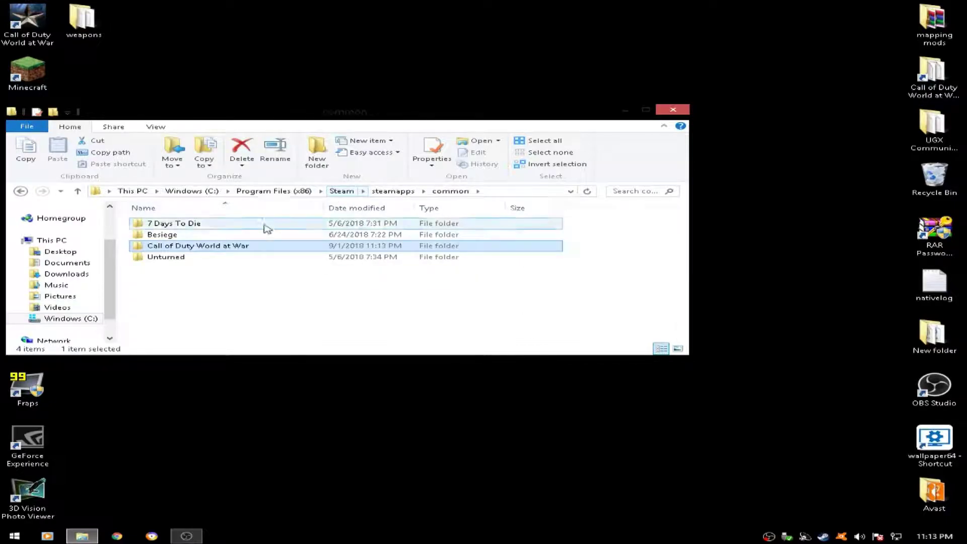
right_click(179, 250)
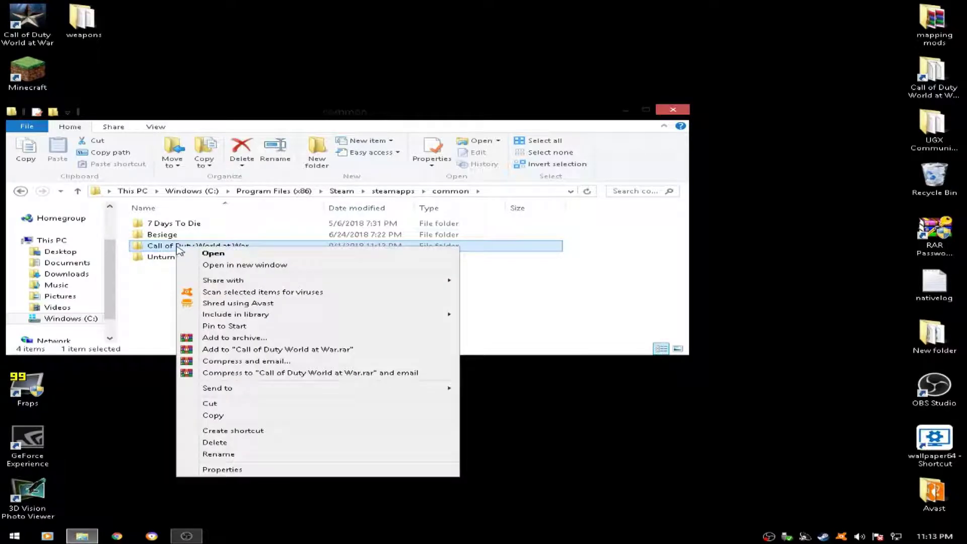
click(229, 470)
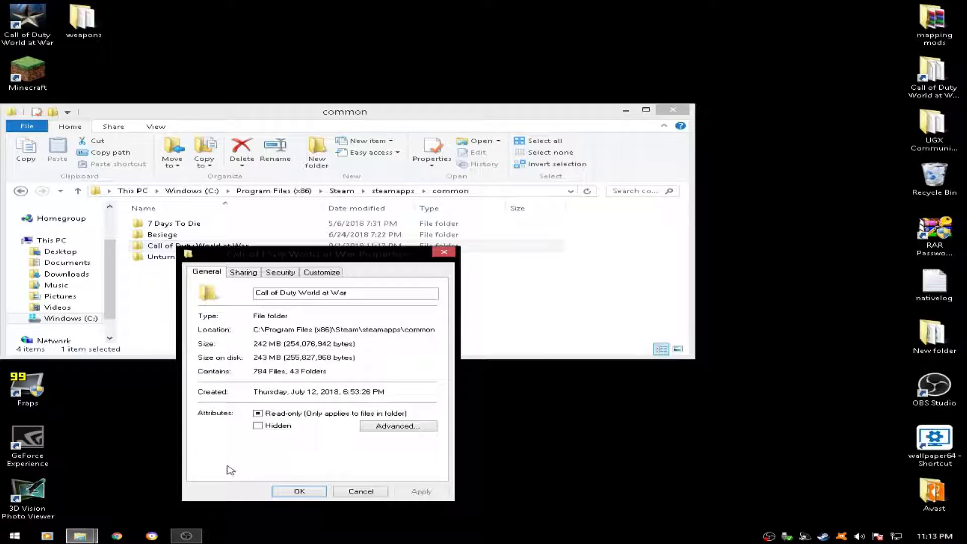
click(257, 413)
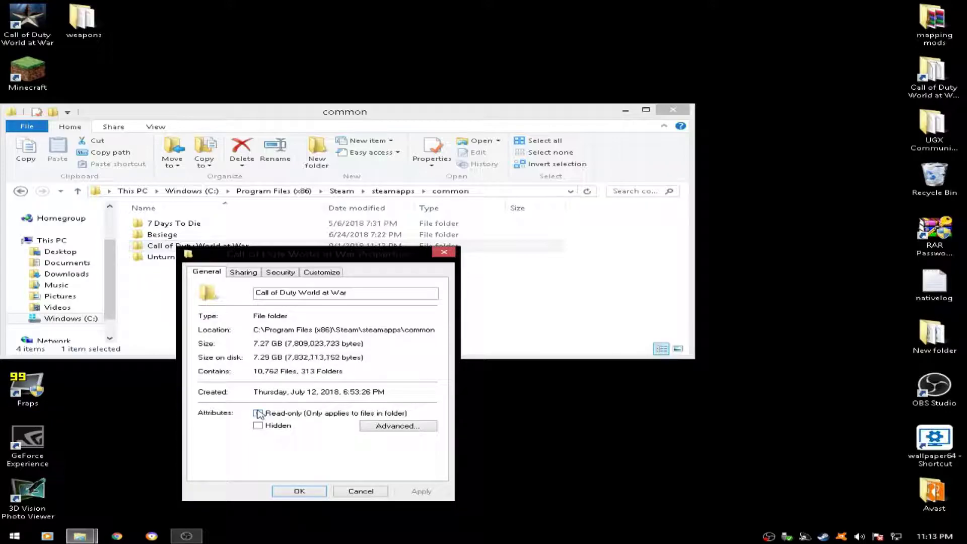
click(422, 491)
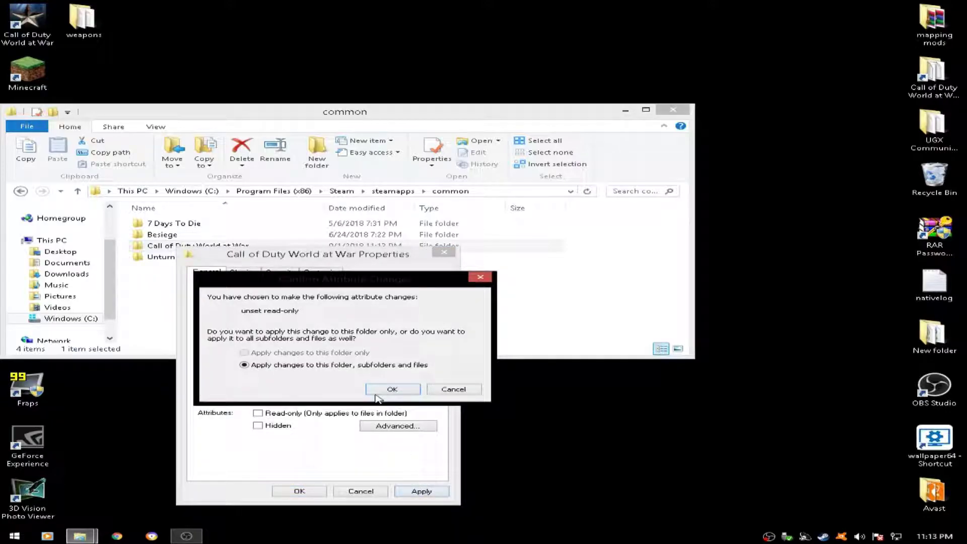
click(393, 391)
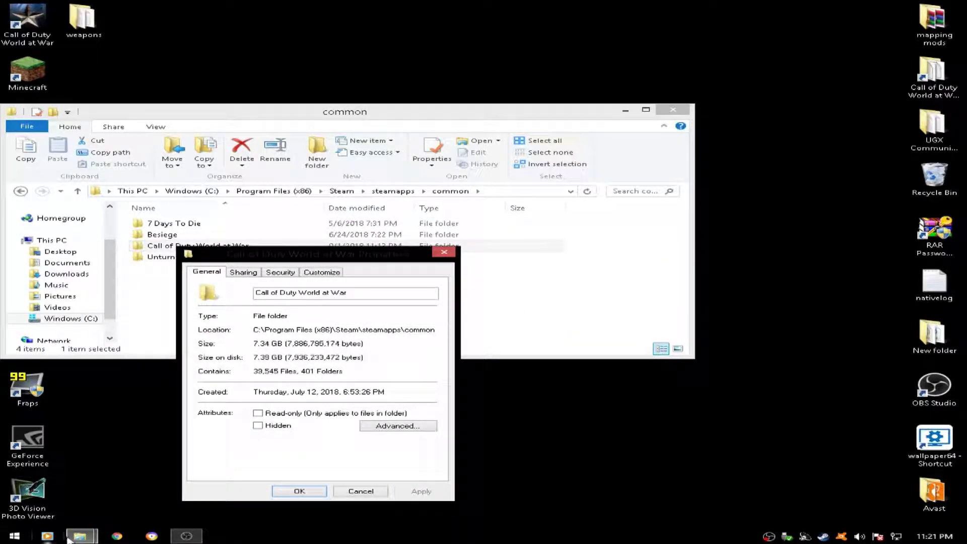
click(298, 493)
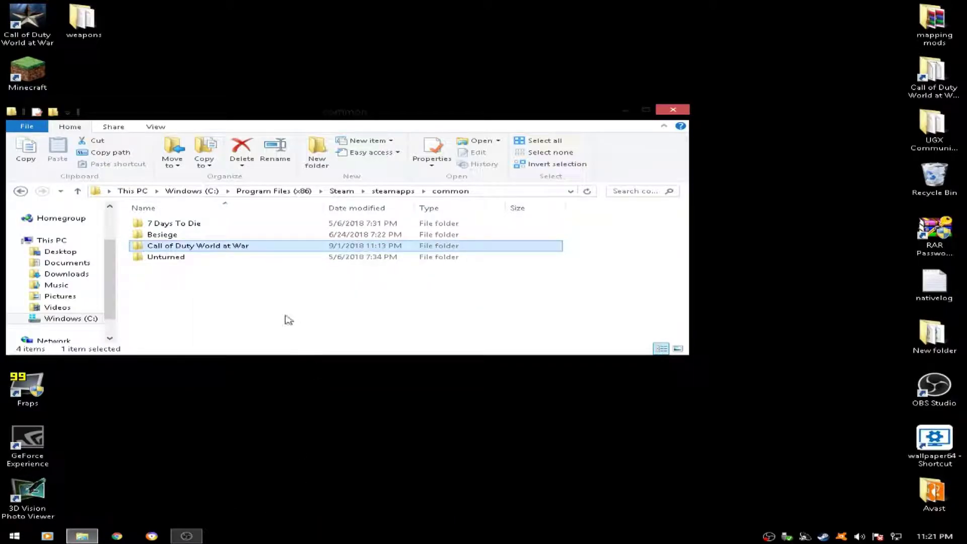
Run Launcher as administrator from the Call of Duty World at War bin folder, convert the assets with Converter, and close it.
double_click(222, 245)
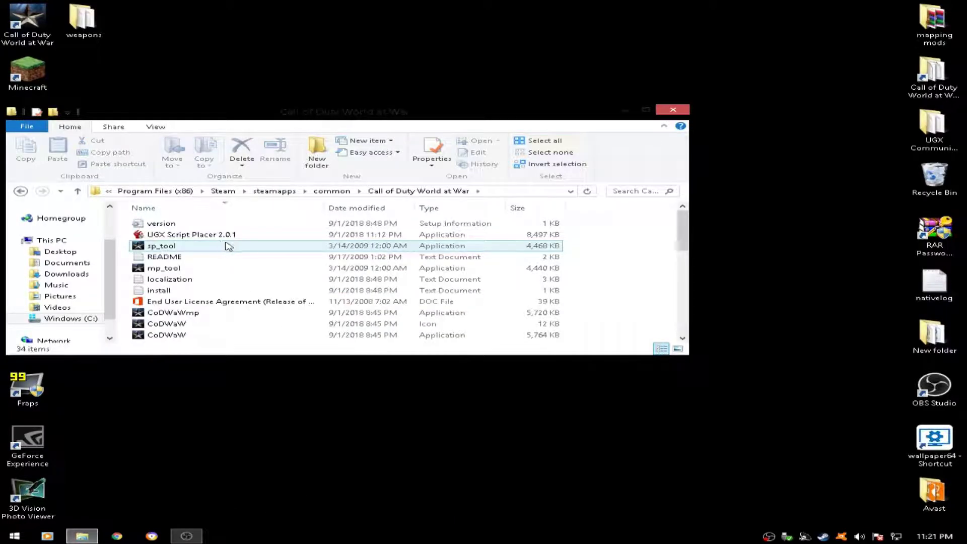
click(646, 110)
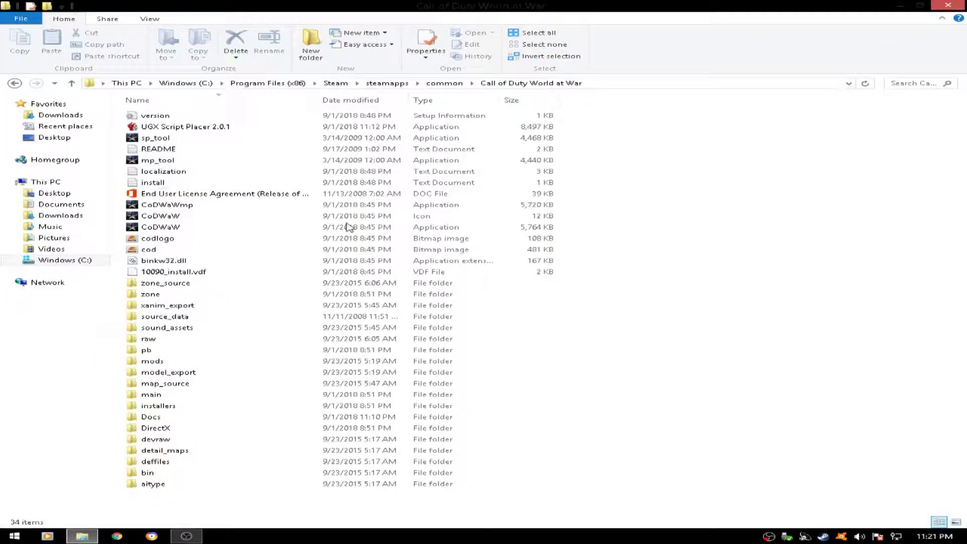
double_click(149, 473)
right_click(168, 361)
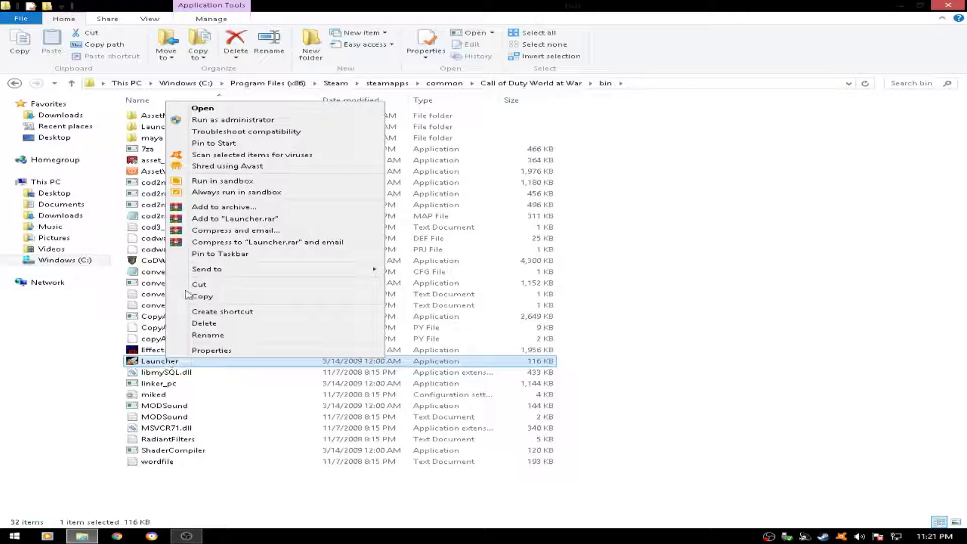
click(225, 120)
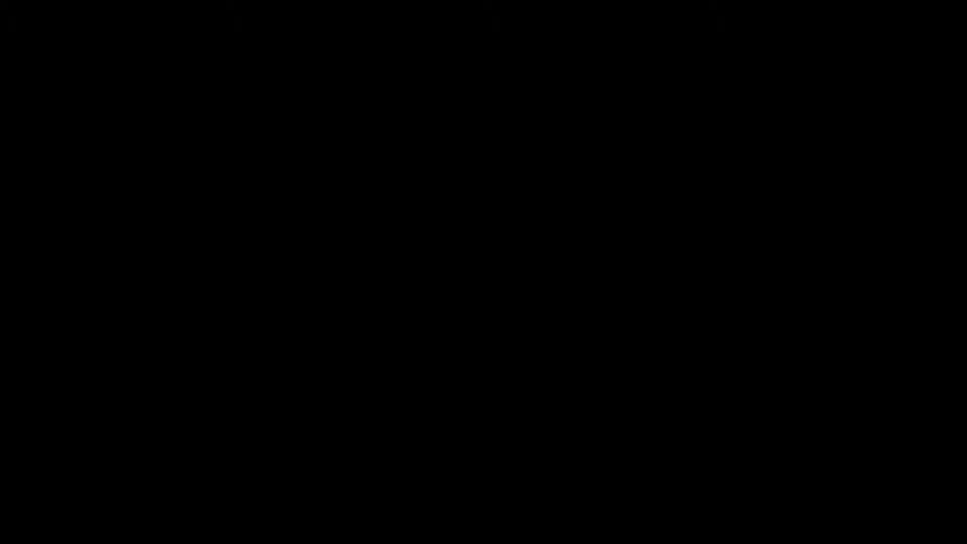
click(460, 271)
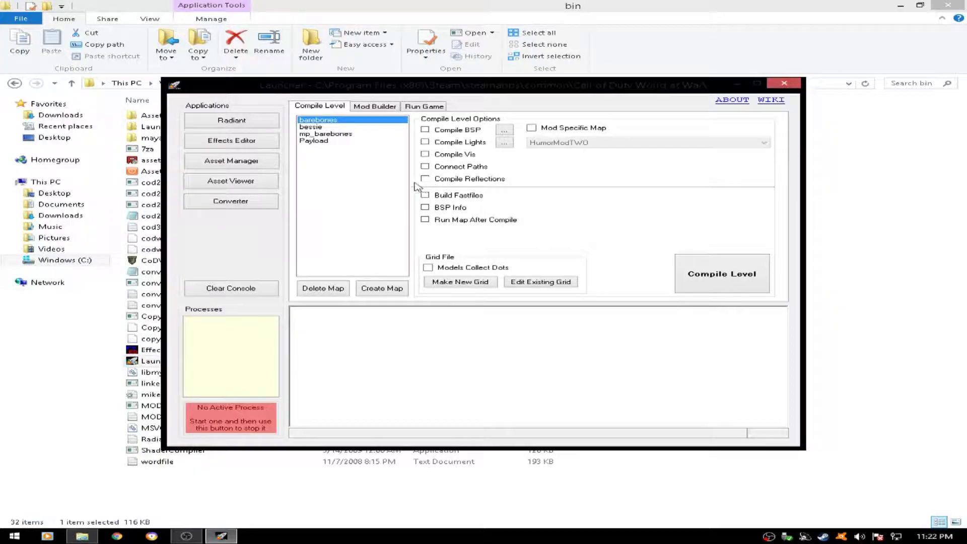
click(238, 202)
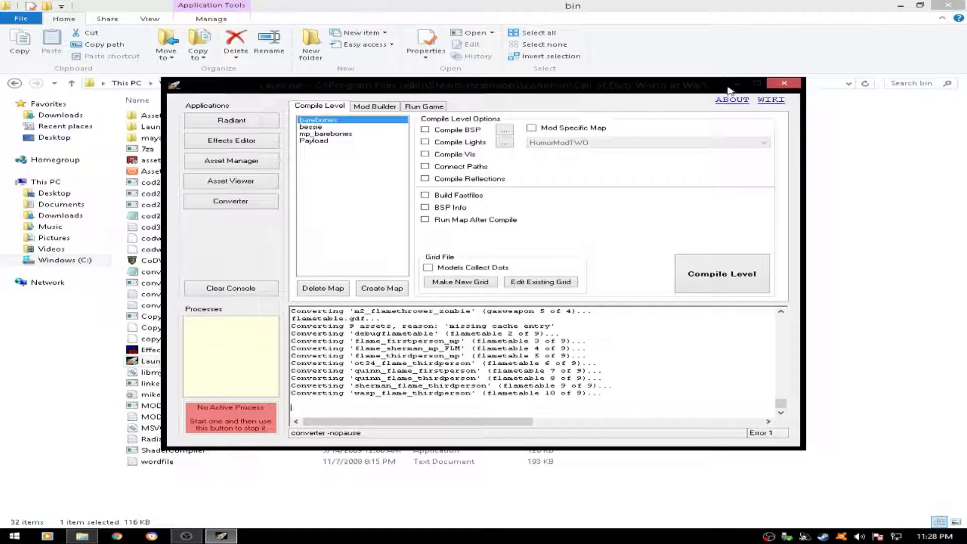
click(785, 84)
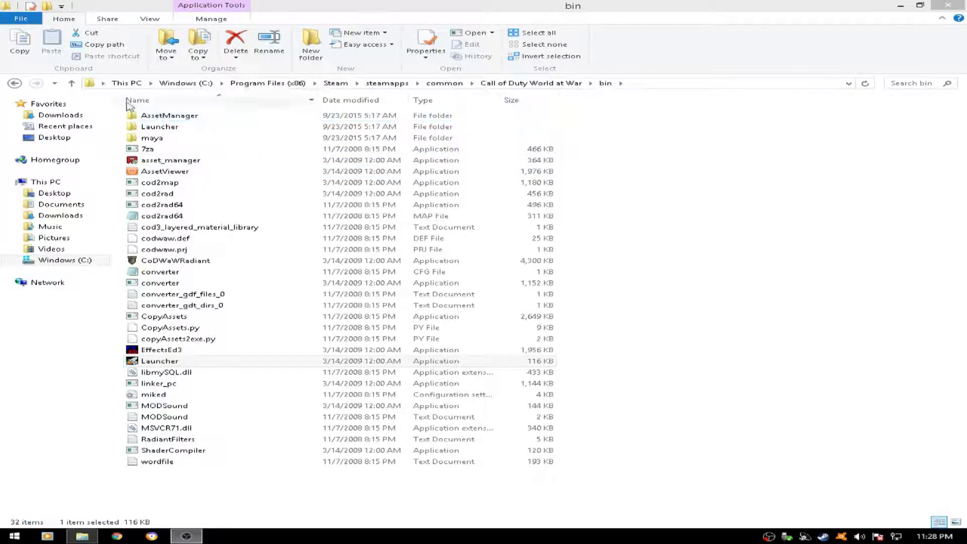
Return to the Call of Duty World at War root folder and run UGX Script Placer 2.0.1 as administrator.
click(14, 84)
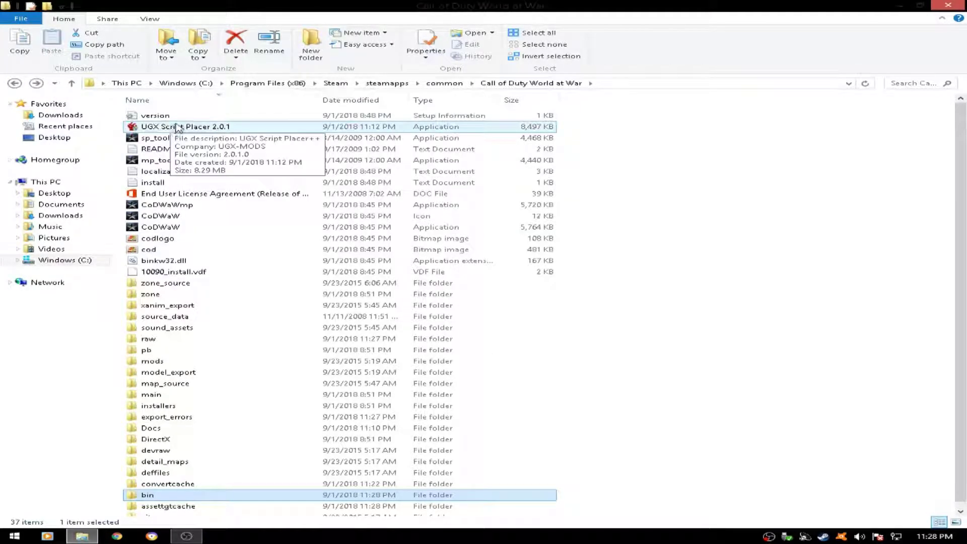
click(177, 128)
right_click(178, 128)
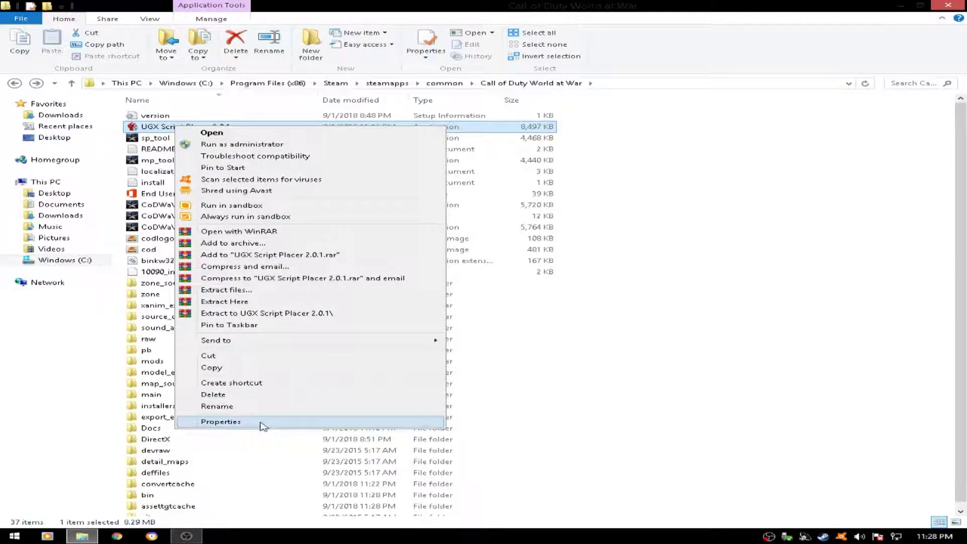
click(232, 145)
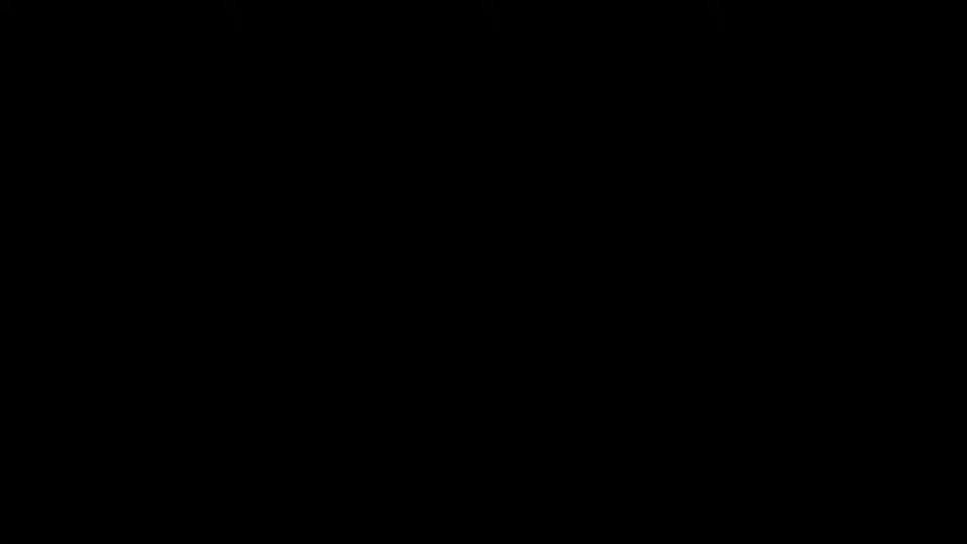
click(549, 297)
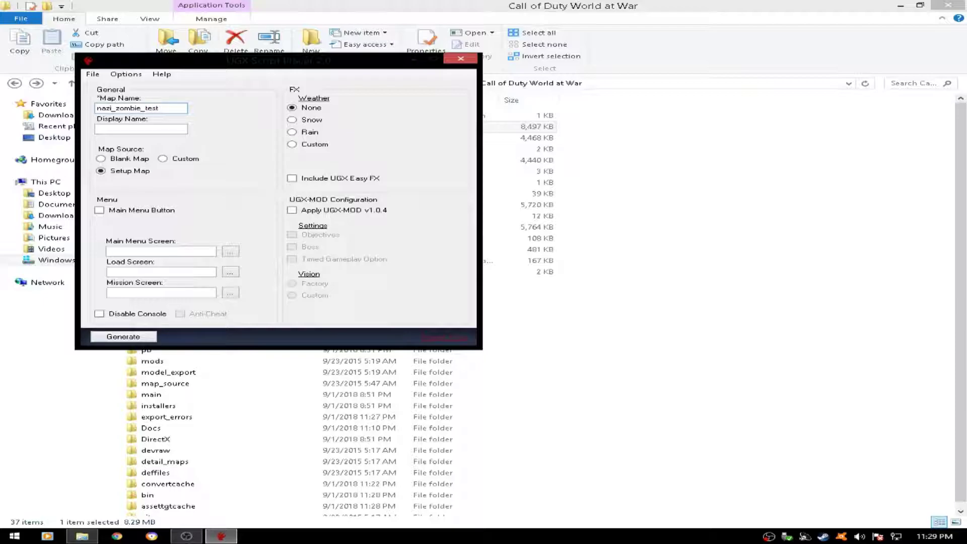
Set the map name to nazi_zombie_test and the display name to Survive.
key(BackSpace)
key(BackSpace)
key(BackSpace)
key(BackSpace)
key(BackSpace)
key(BackSpace)
key(BackSpace)
key(BackSpace)
key(BackSpace)
key(BackSpace)
key(BackSpace)
key(BackSpace)
key(BackSpace)
key(BackSpace)
key(BackSpace)
key(BackSpace)
key(BackSpace)
key(BackSpace)
key(BackSpace)
key(BackSpace)
key(BackSpace)
key(BackSpace)
text(nazi_zombie_test)
click(128, 129)
text(Survive)
Use Setup Map as the map source, enable the main menu button with the custom text Start, and disable the console.
click(112, 160)
click(101, 172)
click(98, 210)
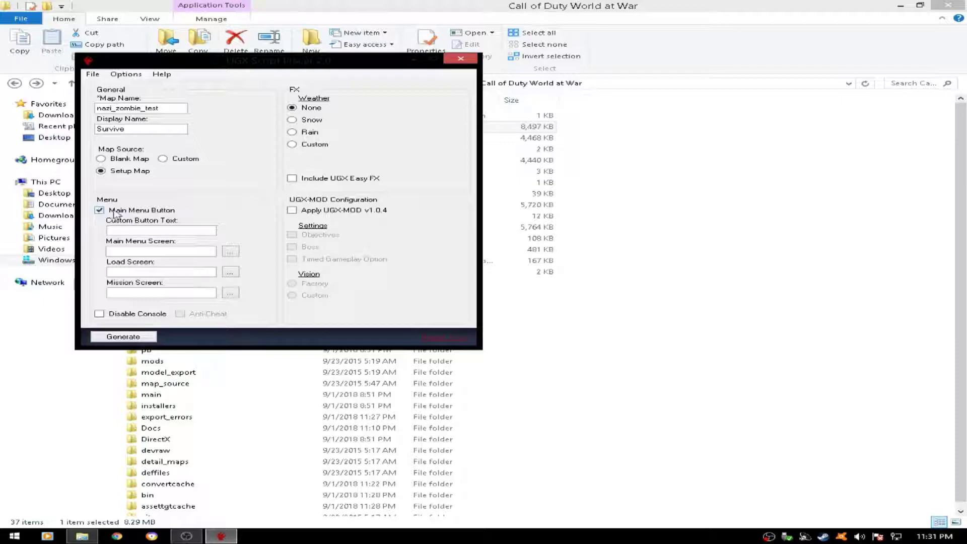
click(155, 231)
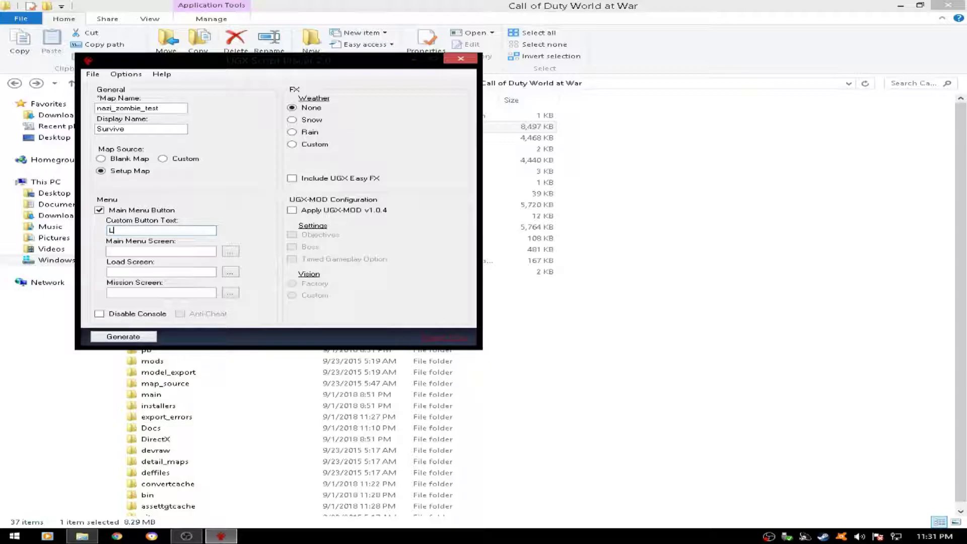
text(Start)
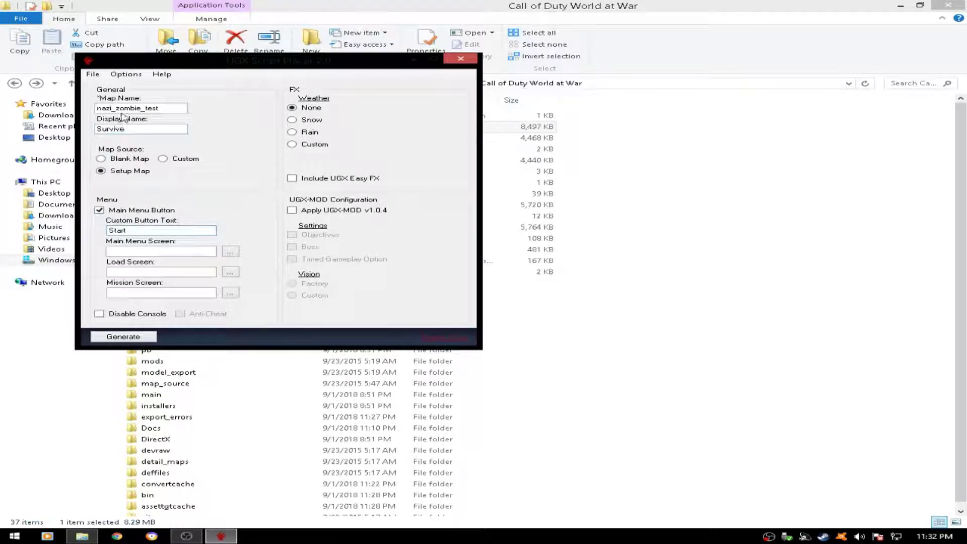
click(100, 315)
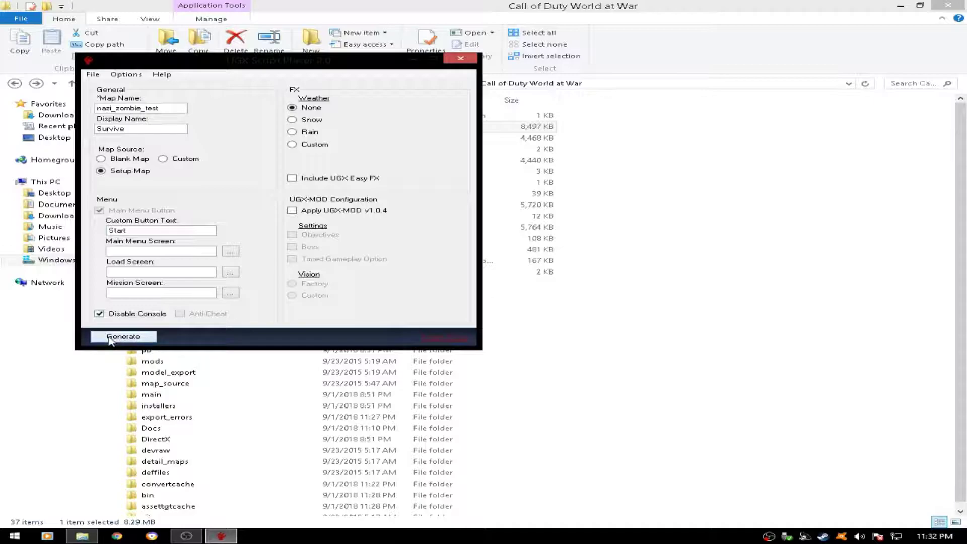
Generate the map, overwriting all files that already exist.
click(111, 339)
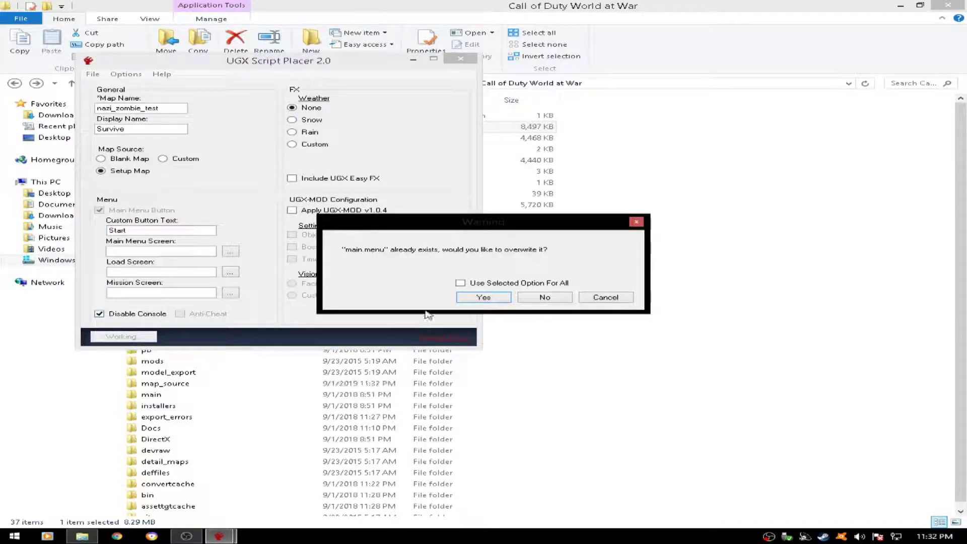
click(462, 284)
click(472, 297)
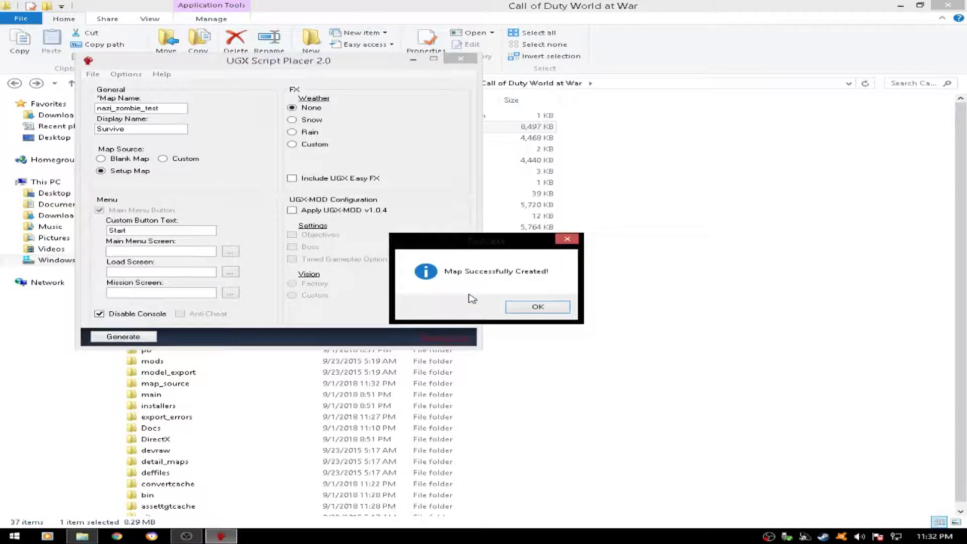
Close UGX Script Placer and run Launcher from the game's bin folder as administrator.
click(533, 309)
click(460, 59)
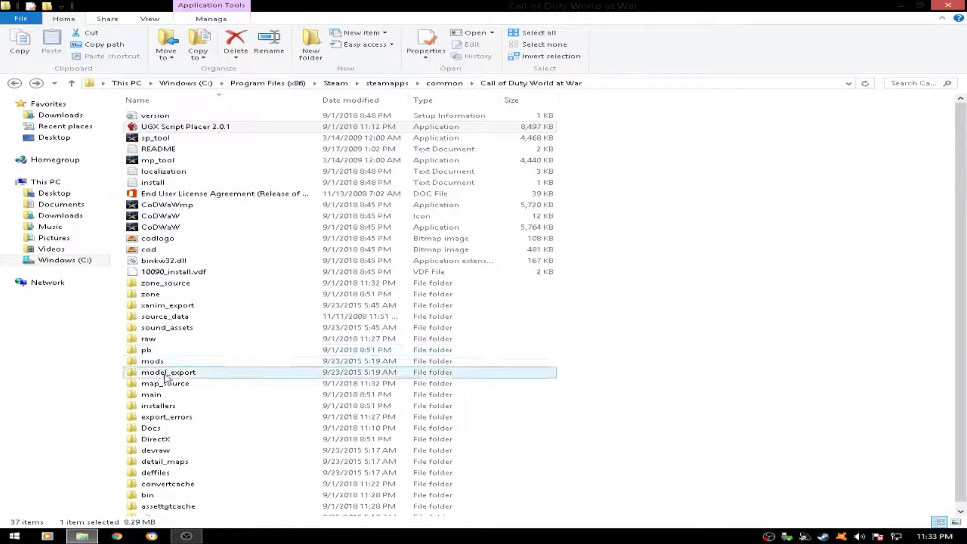
double_click(148, 495)
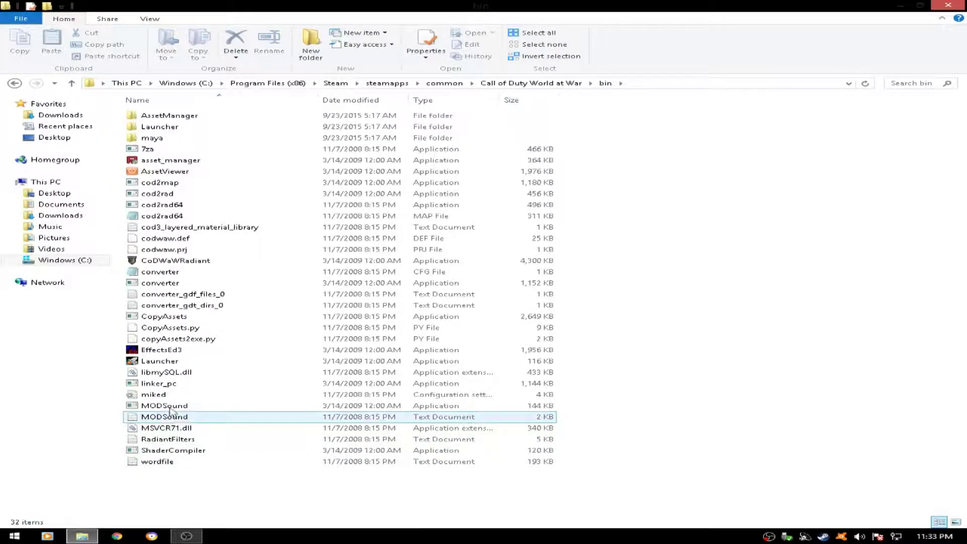
click(160, 364)
right_click(160, 364)
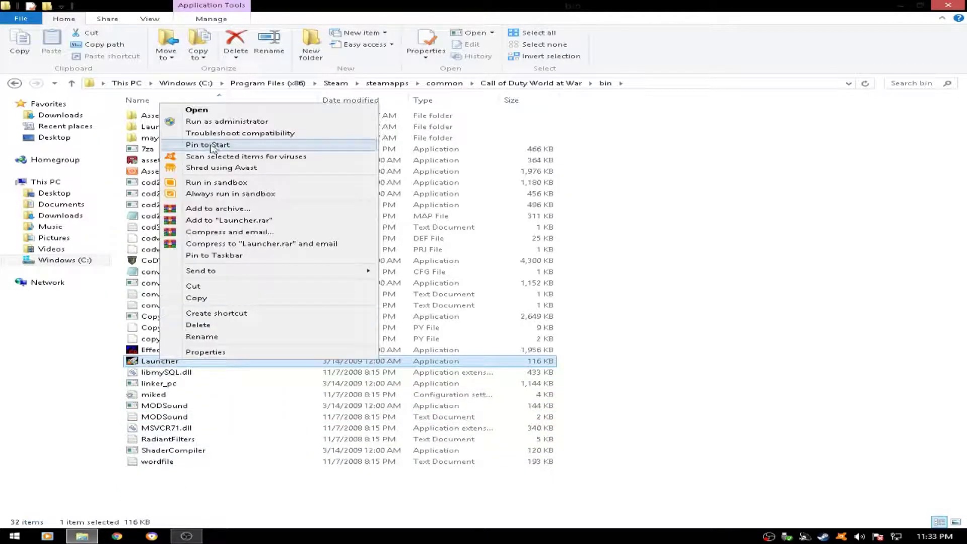
click(227, 123)
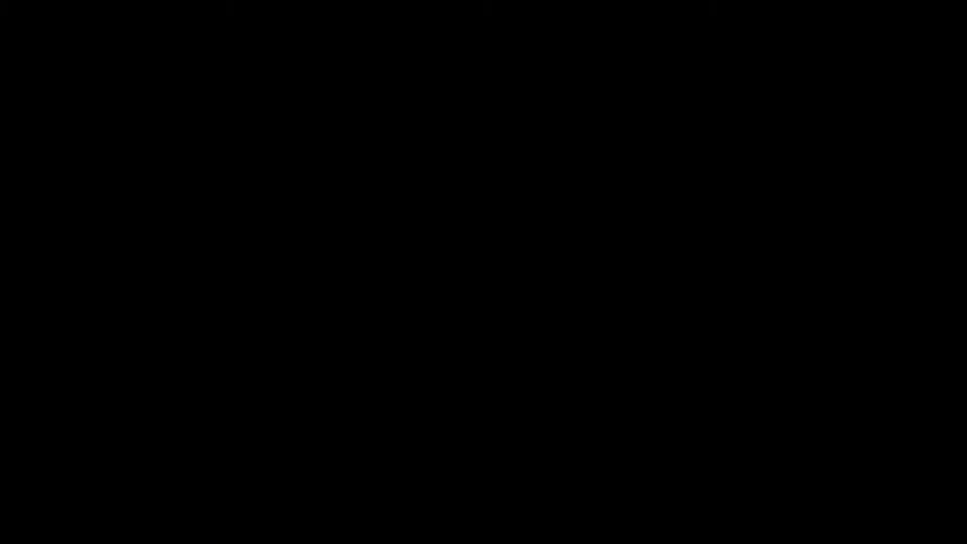
Build the nazi_zombie_test mod with Build mod.ff Fastfile and Build IWD File enabled.
click(386, 107)
click(375, 131)
click(366, 162)
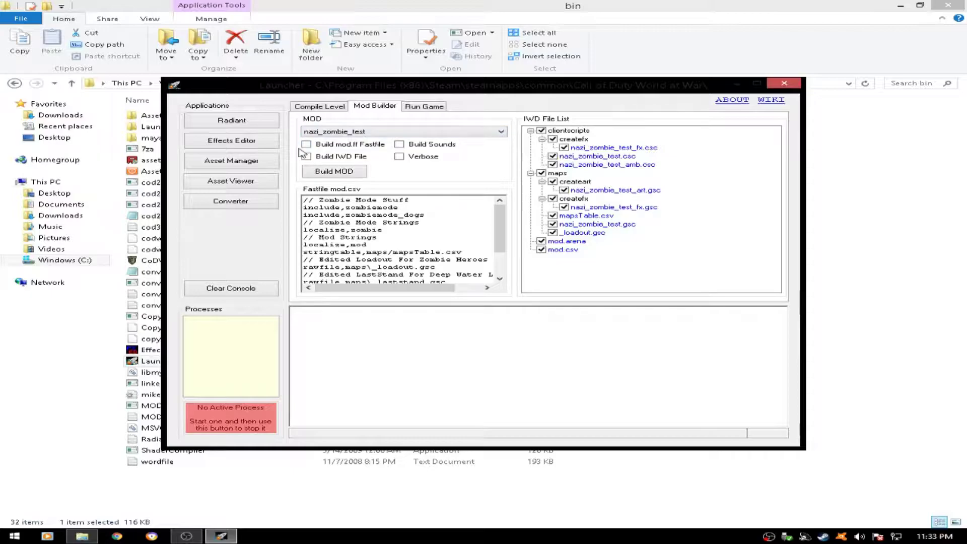
click(306, 145)
click(306, 156)
click(307, 157)
click(324, 172)
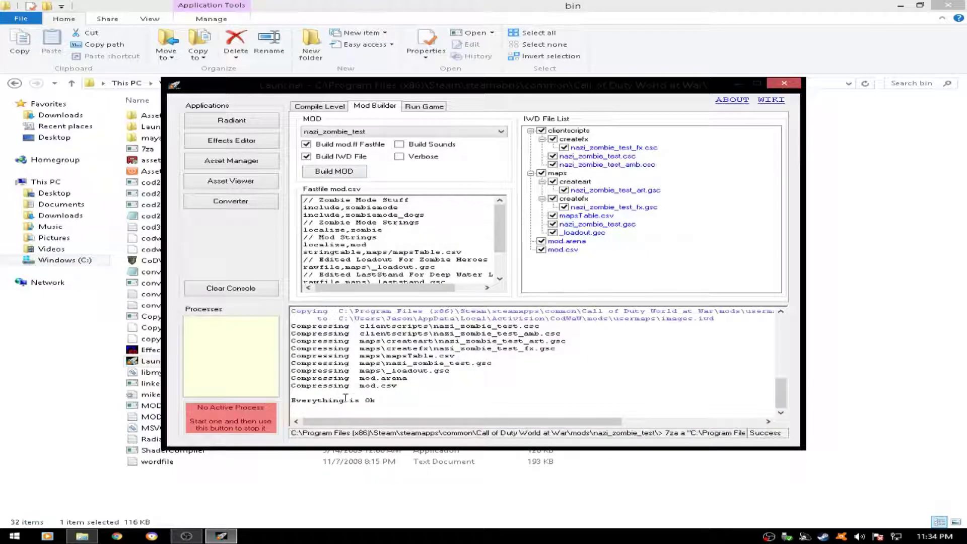
Compile nazi_zombie_test with BSP, lights, paths, reflections and fastfiles enabled, as a mod-specific map for nazi_zombie_test.
click(330, 108)
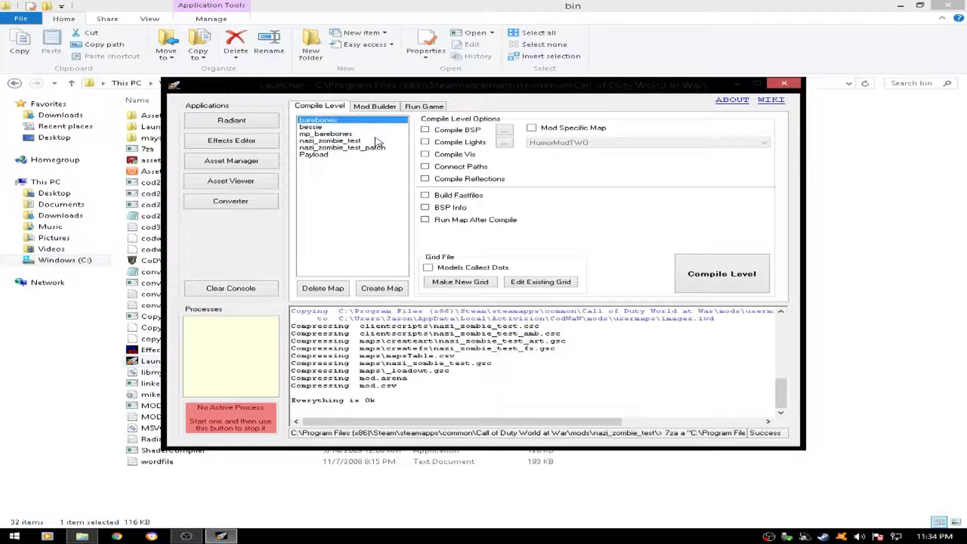
click(306, 142)
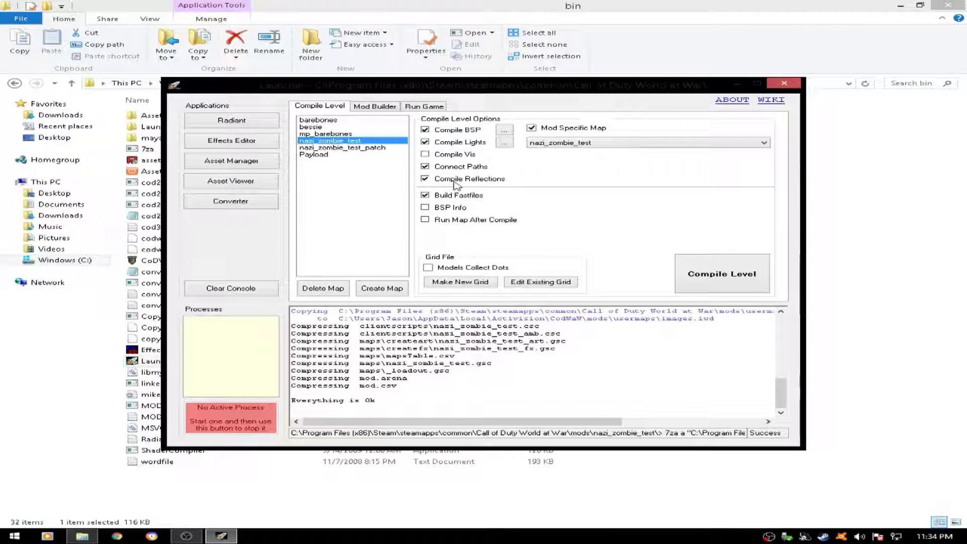
click(718, 280)
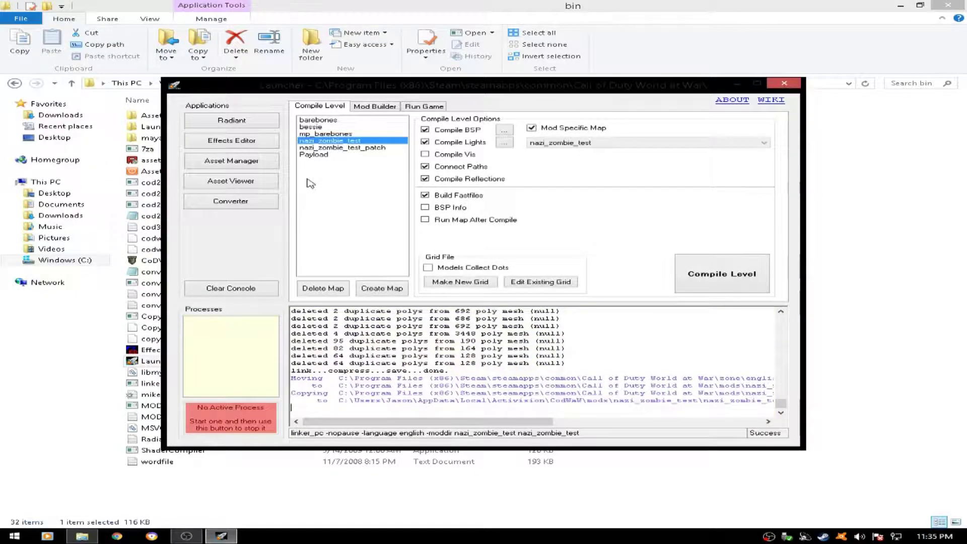
Compile nazi_zombie_test_patch with only Build Fastfiles enabled for the nazi_zombie_test mod, and close Launcher and the file window.
click(350, 148)
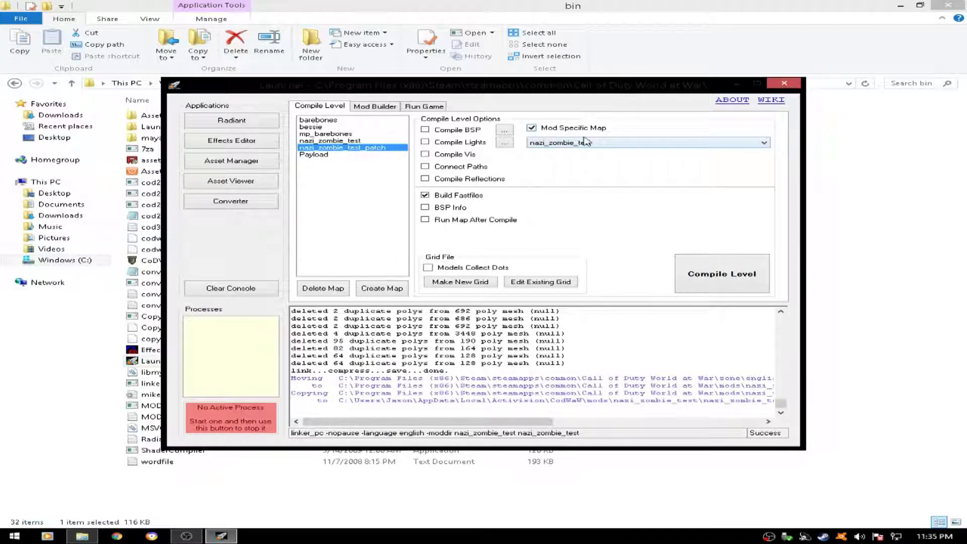
click(724, 281)
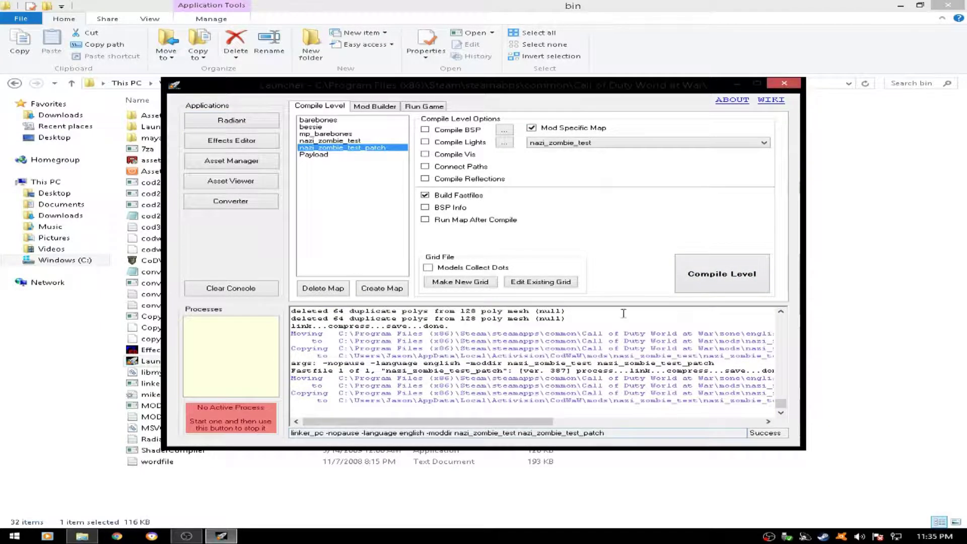
click(784, 83)
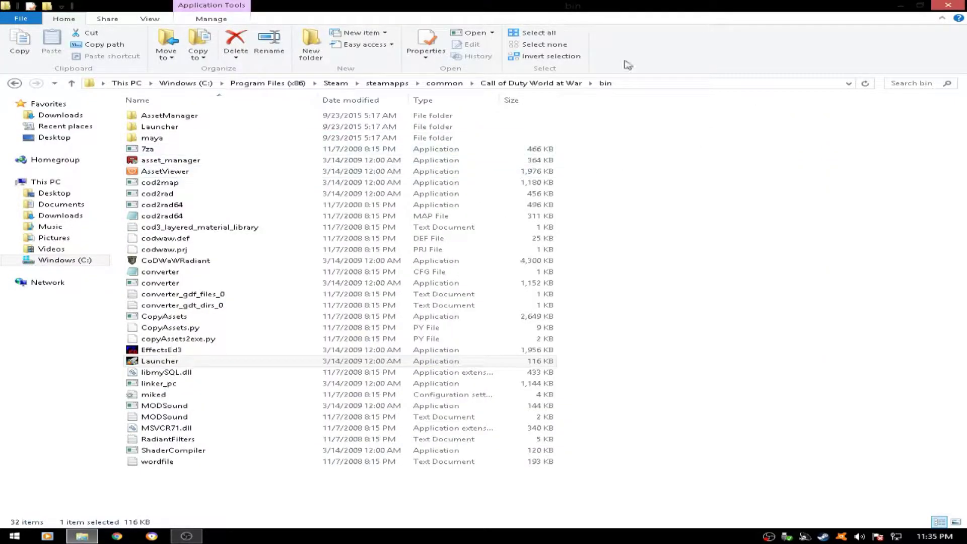
click(948, 5)
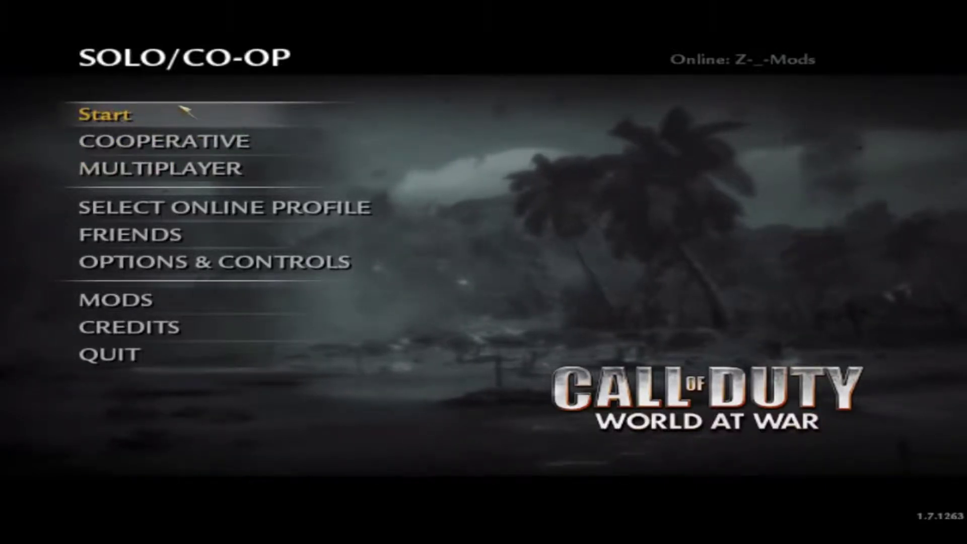
In Call of Duty World at War, locate nazi_zombie_test in the mods list and return to the main menu without launching it.
click(266, 296)
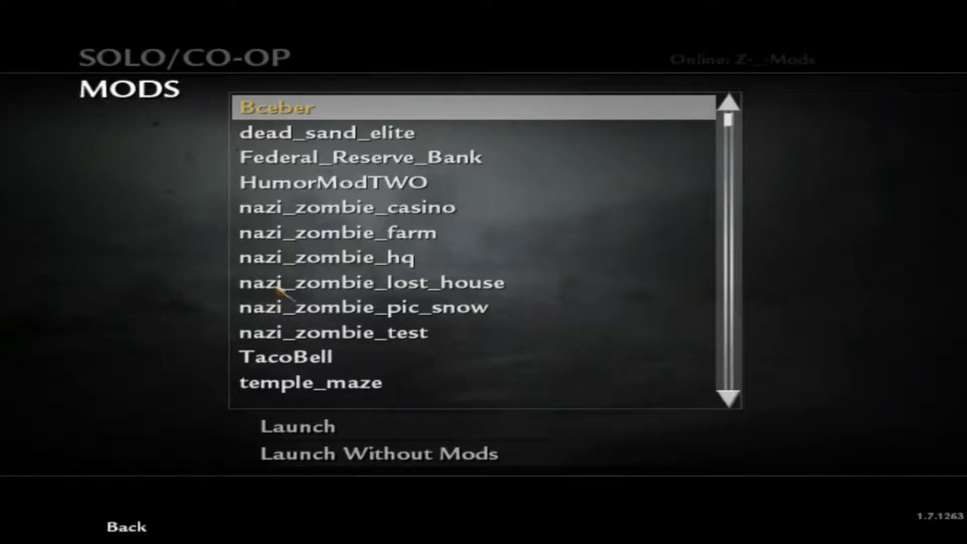
click(373, 337)
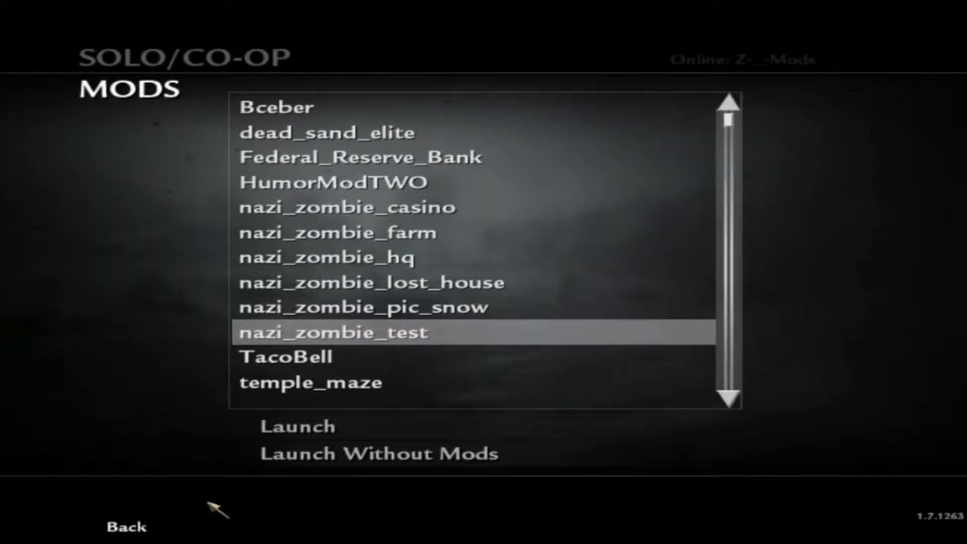
click(127, 527)
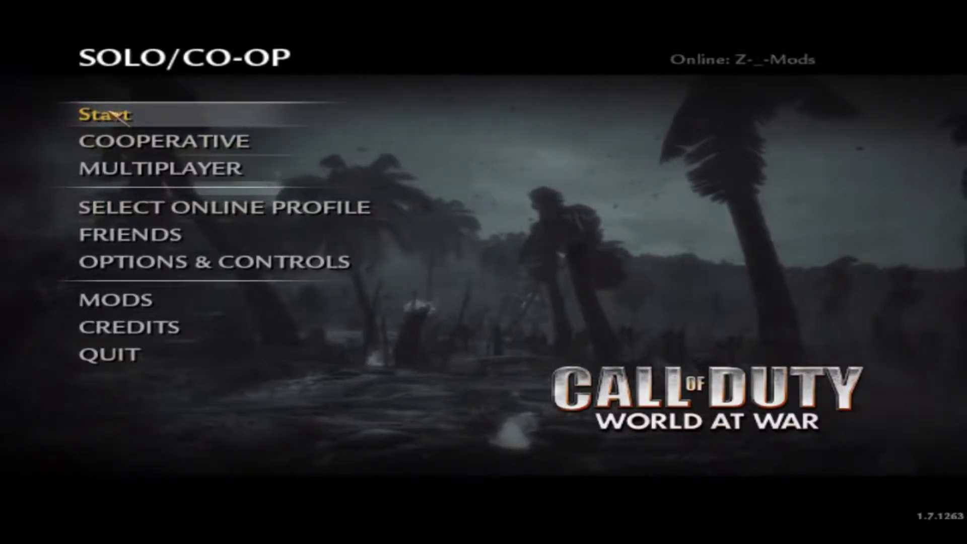
Start the custom map from the main menu, dismiss the error dialog, and start the map again.
click(154, 115)
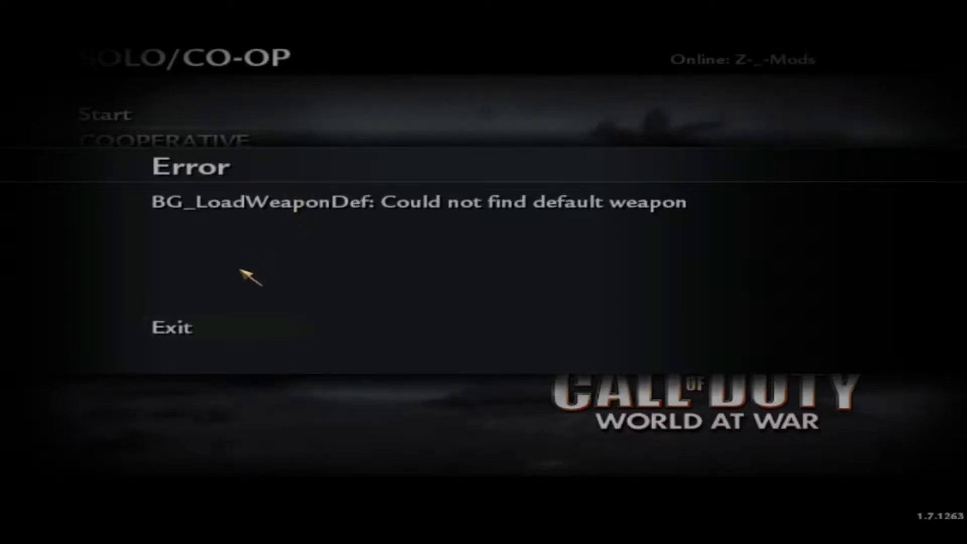
click(172, 326)
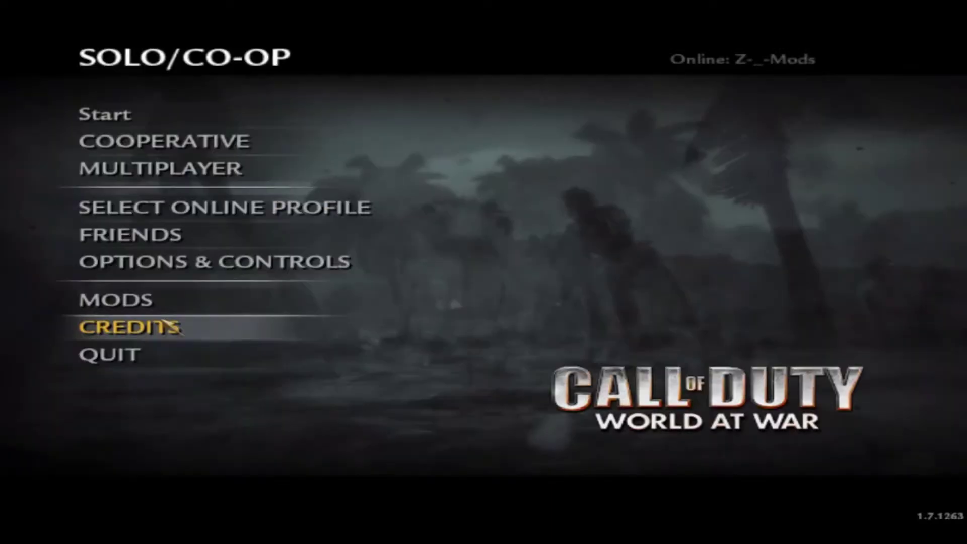
click(176, 119)
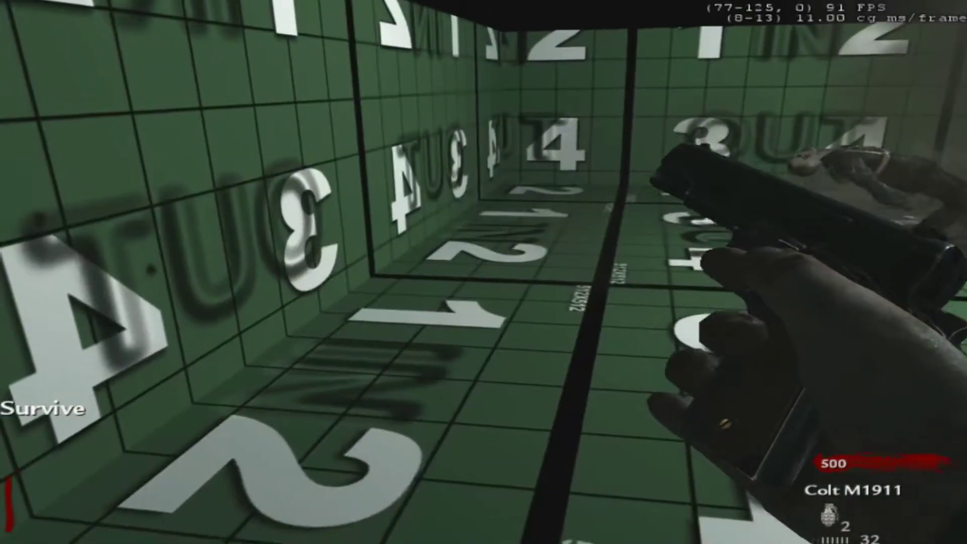
click(484, 273)
click(484, 273)
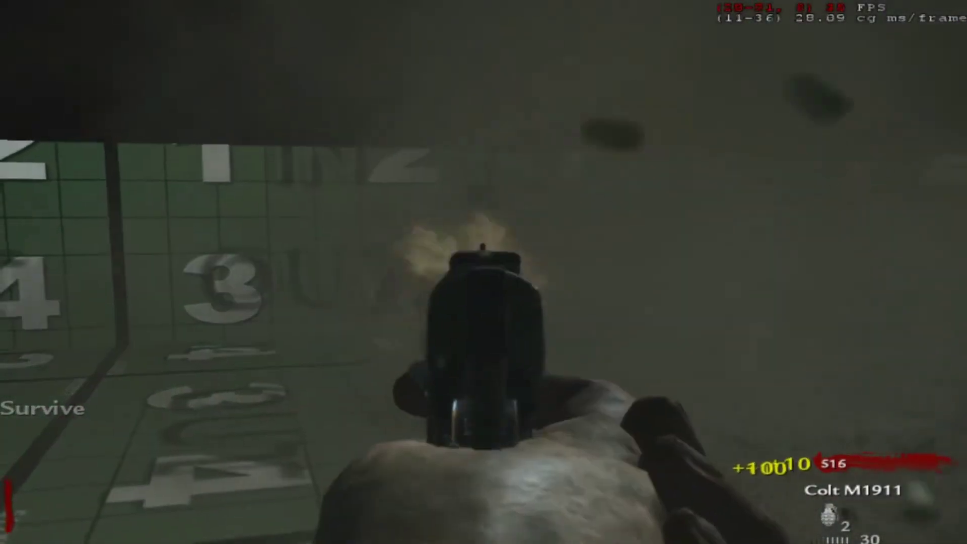
key(v)
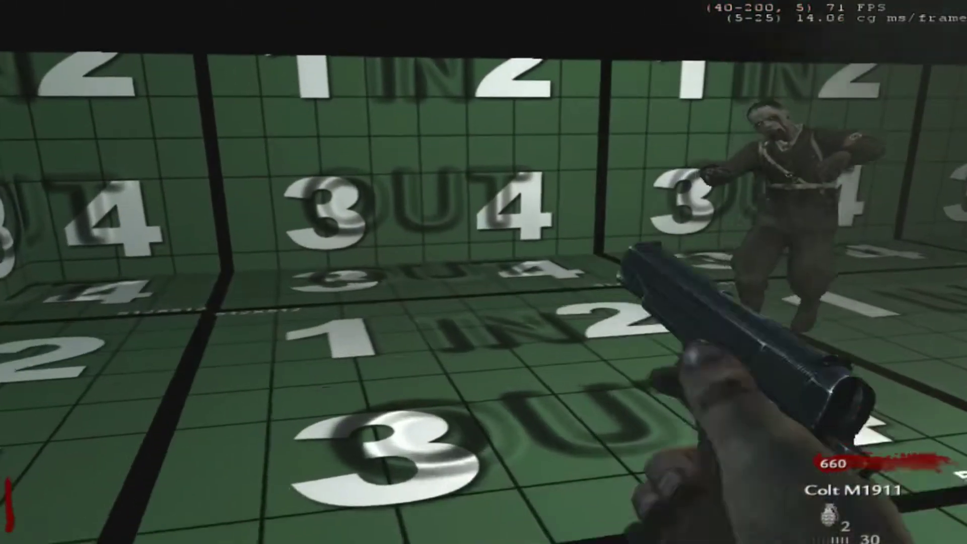
click(484, 272)
click(483, 272)
click(483, 272)
click(484, 272)
right_click(484, 272)
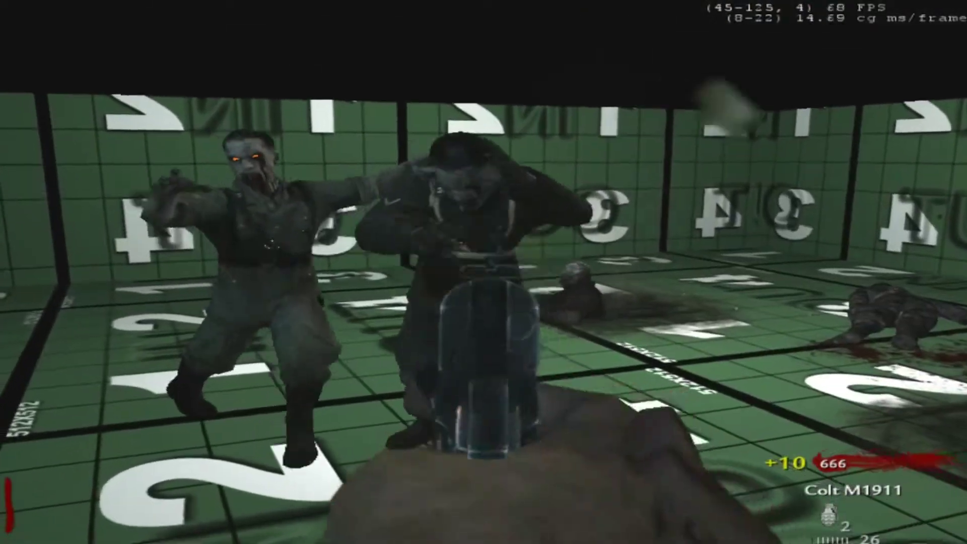
click(484, 272)
key(v)
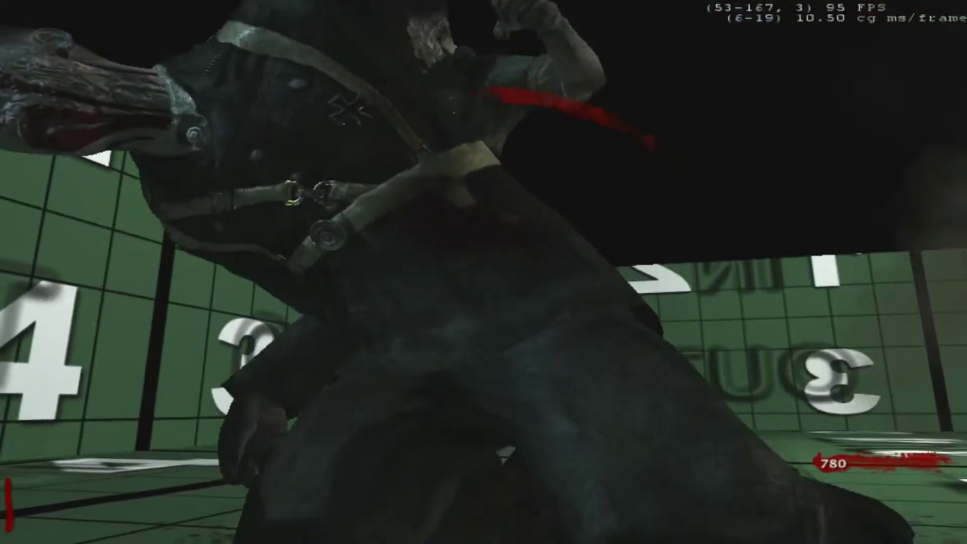
Pause the map, quit the level, and confirm quitting to the main menu.
key(Escape)
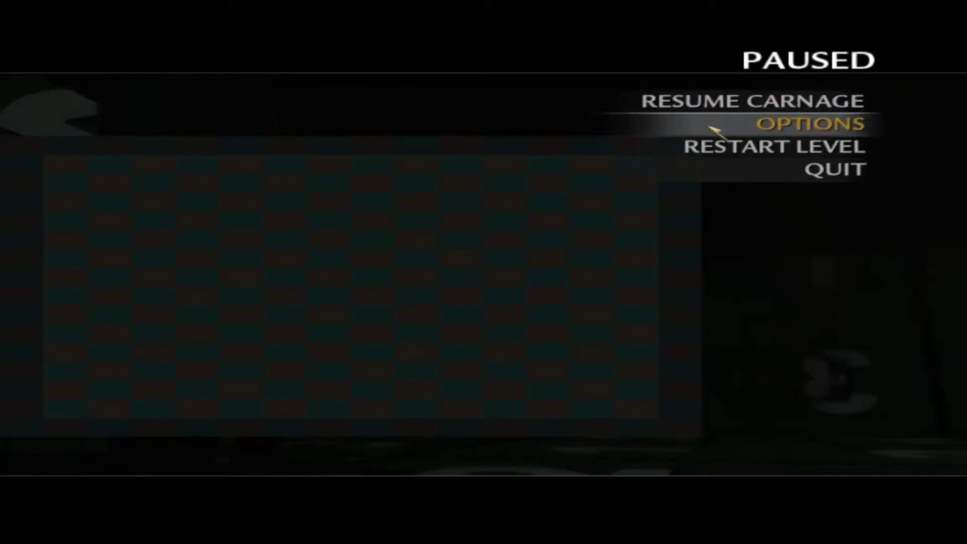
click(726, 172)
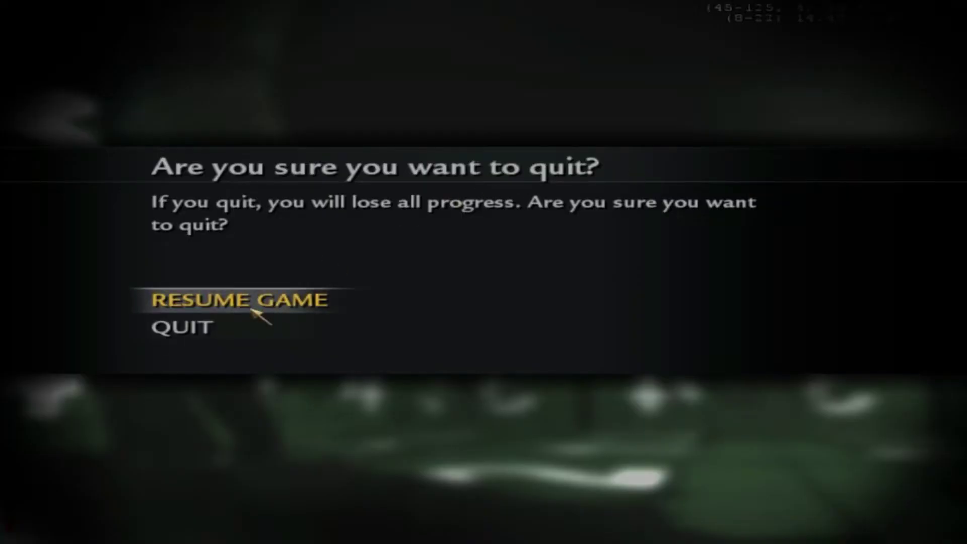
click(191, 328)
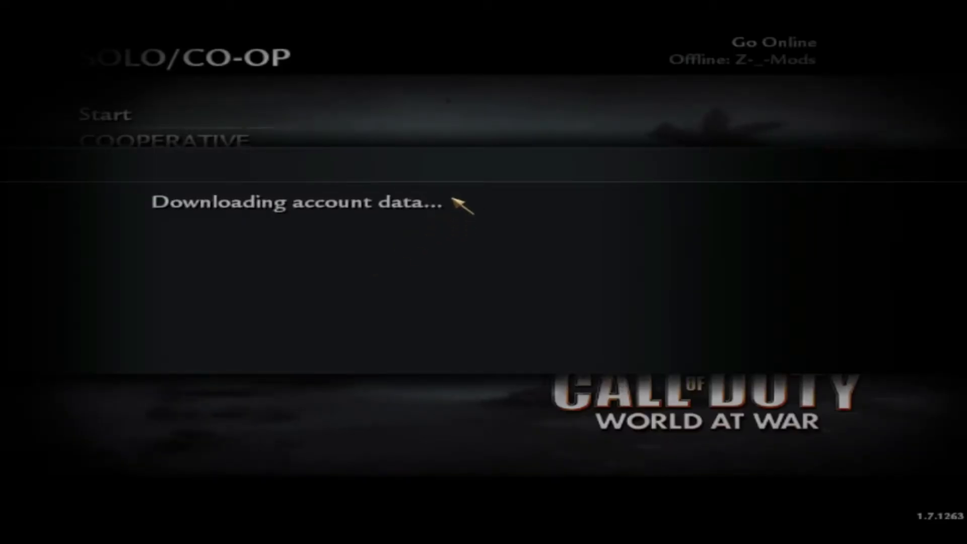